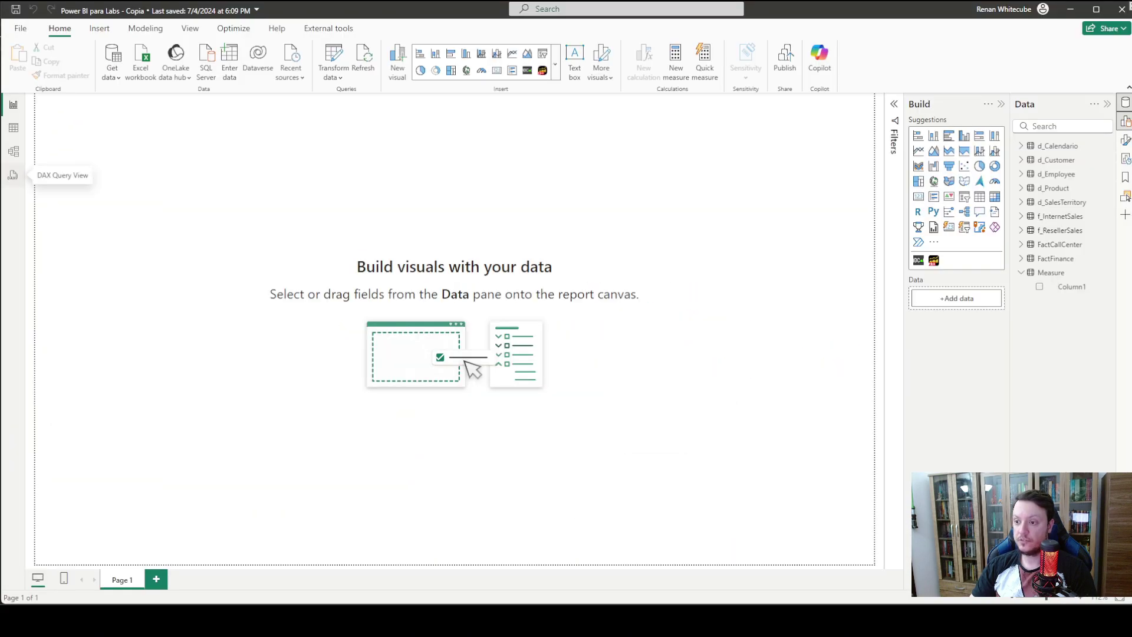
Step: Open the DAX query view and clear the sample query from the editor
{"action": "left_click", "coordinate": [13, 175]}
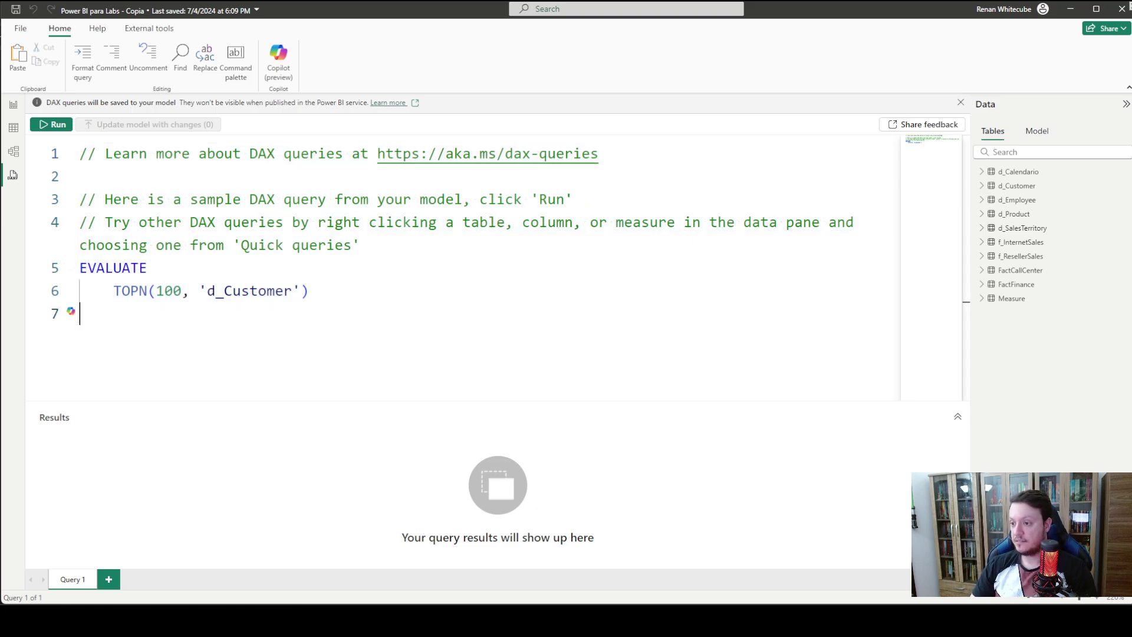
{"action": "key", "text": "shift+Up"}
{"action": "key", "text": "shift+Up"}
{"action": "key", "text": "shift+Up"}
{"action": "key", "text": "shift+Up"}
{"action": "key", "text": "shift+Up"}
{"action": "key", "text": "shift+Up"}
{"action": "key", "text": "shift+Up"}
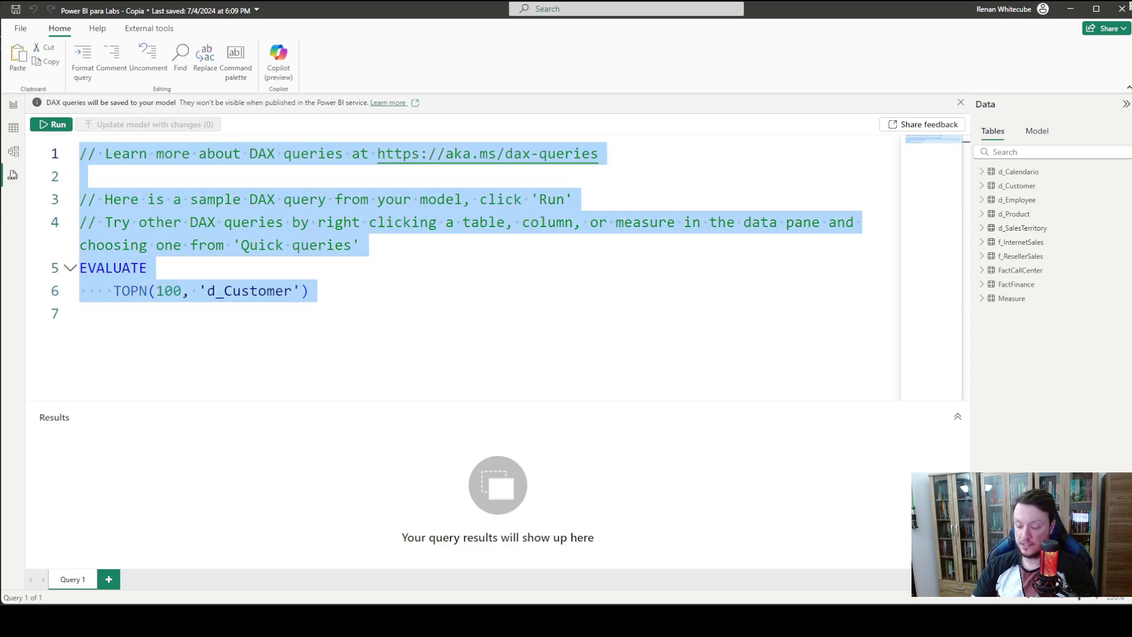
{"action": "key", "text": "BackSpace"}
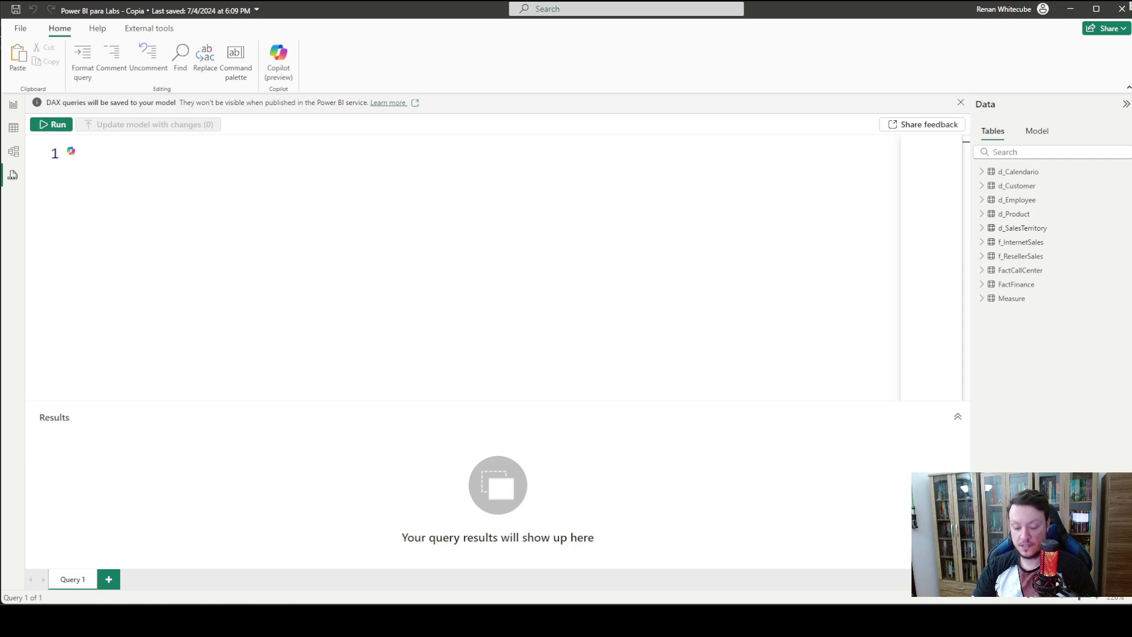
Step: Start the query with a DEFINE block and an indented MEASURE keyword on its second line
{"action": "type", "text": "de"}
{"action": "key", "text": "Tab"}
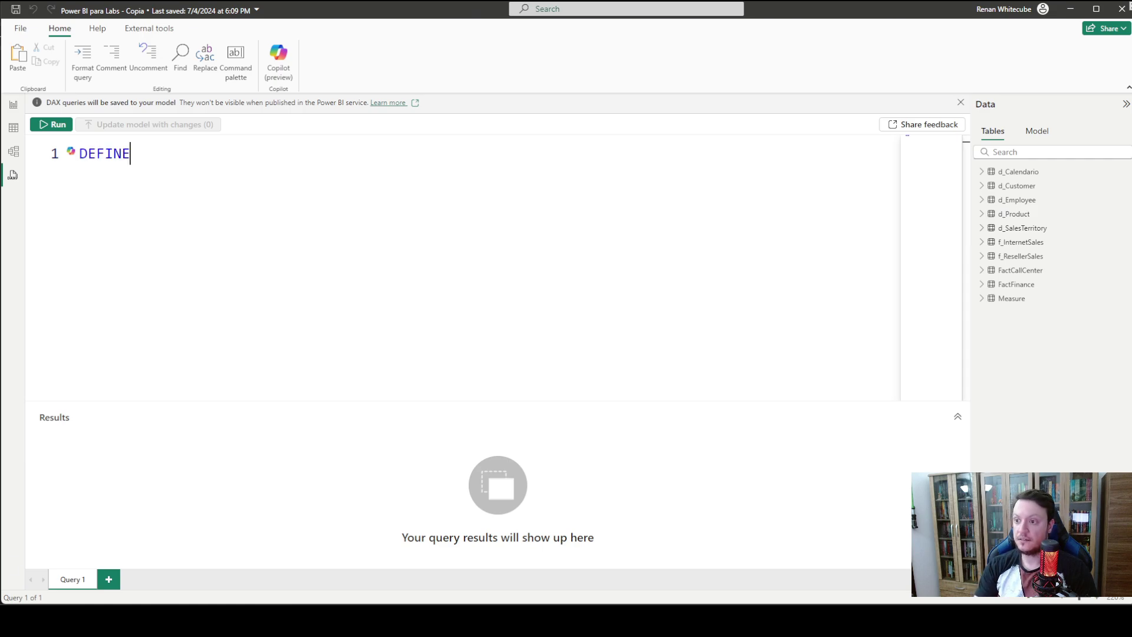
{"action": "key", "text": "Return"}
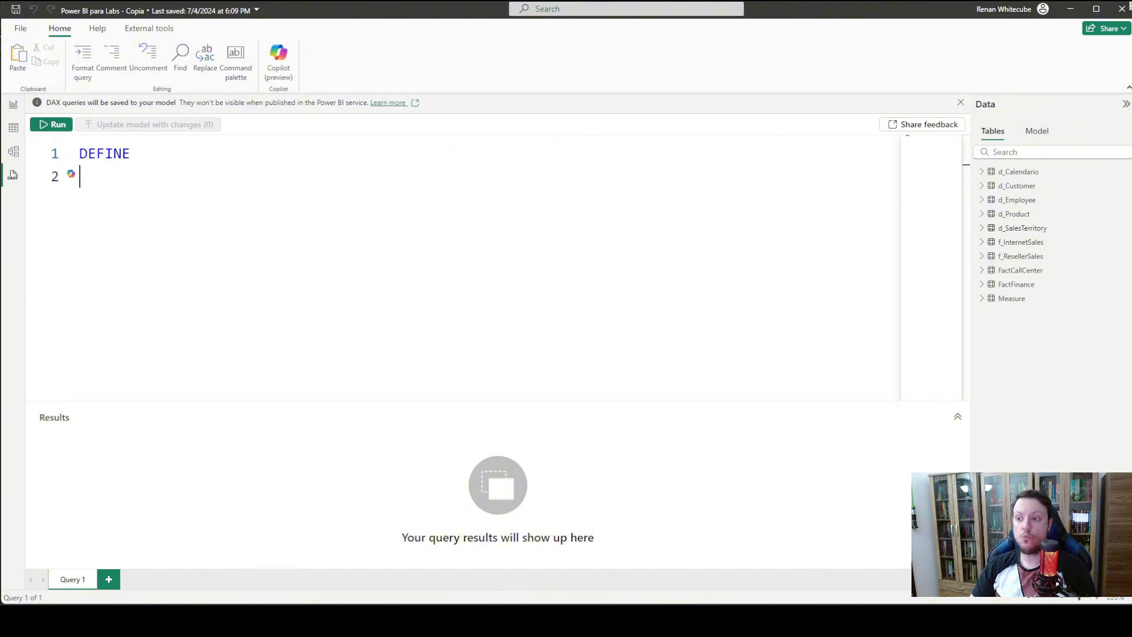
{"action": "key", "text": "Tab"}
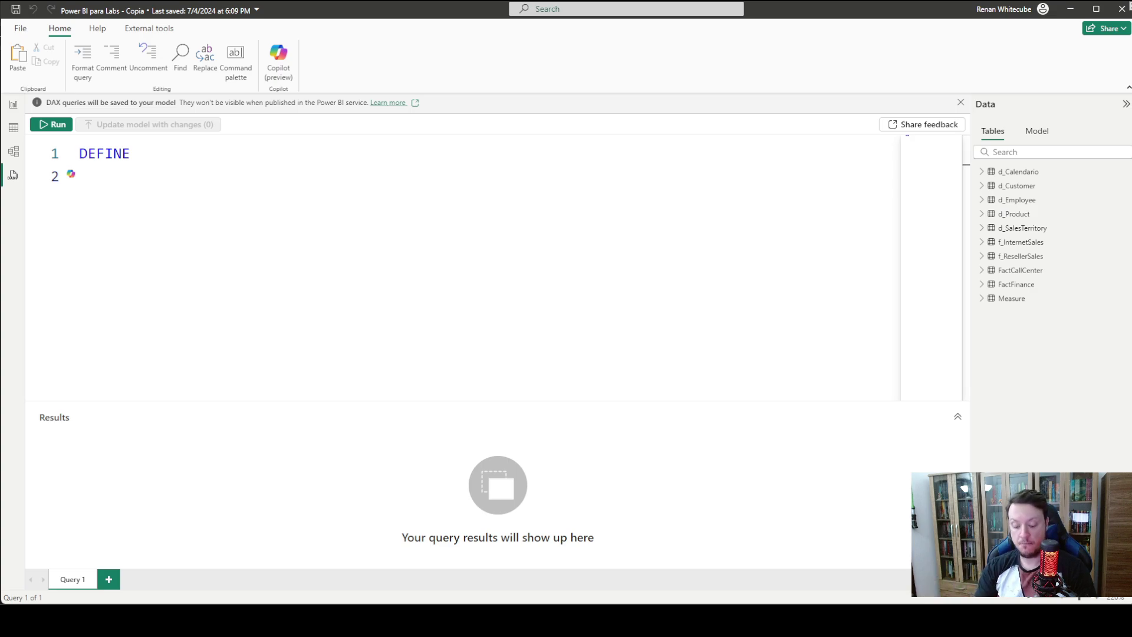
{"action": "type", "text": "m"}
{"action": "key", "text": "Tab"}
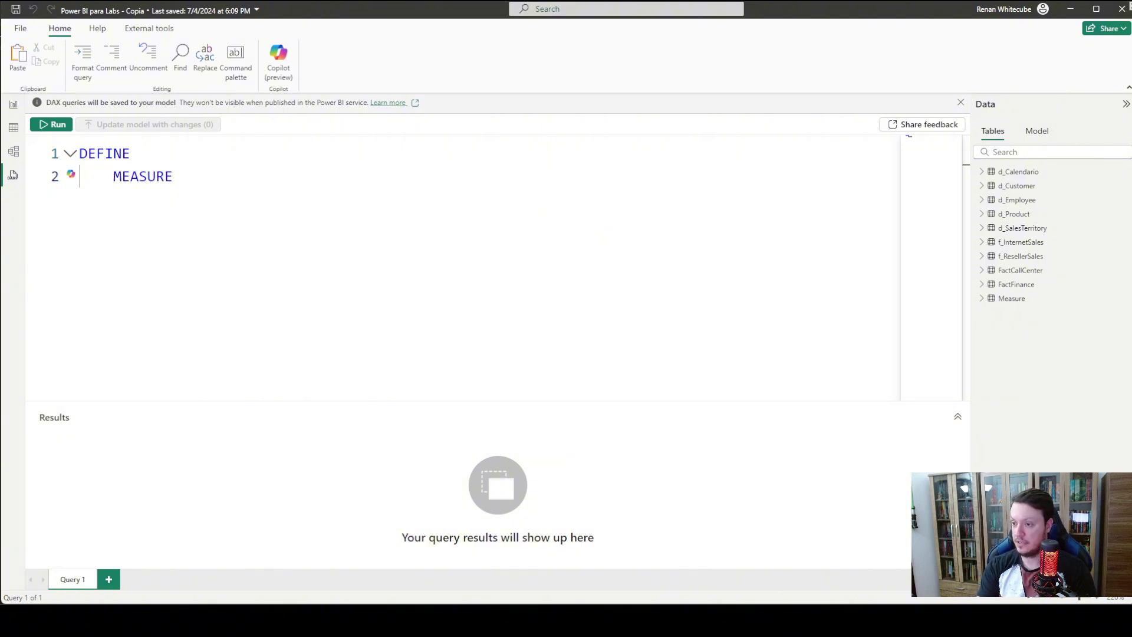
{"action": "type", "text": "Meas"}
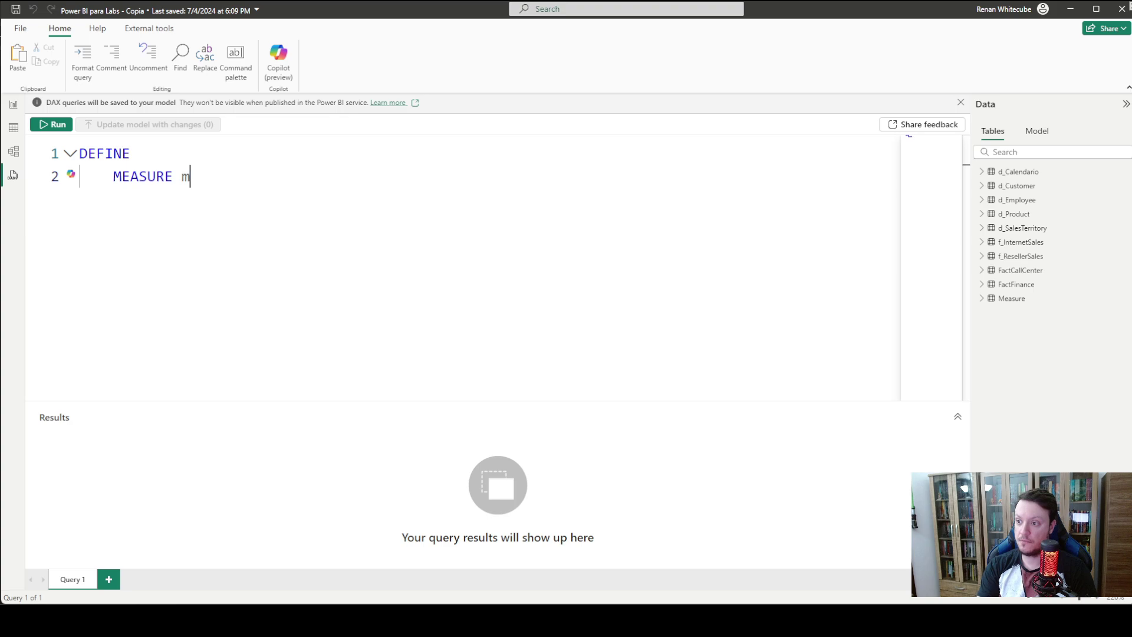
{"action": "type", "text": "ure"}
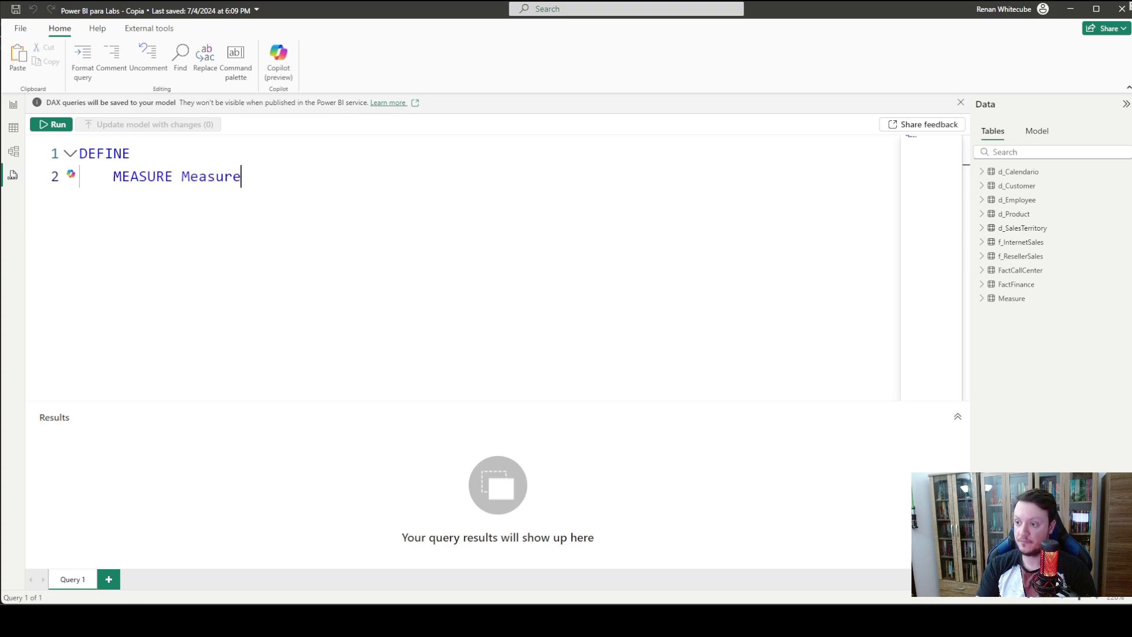
{"action": "type", "text": "["}
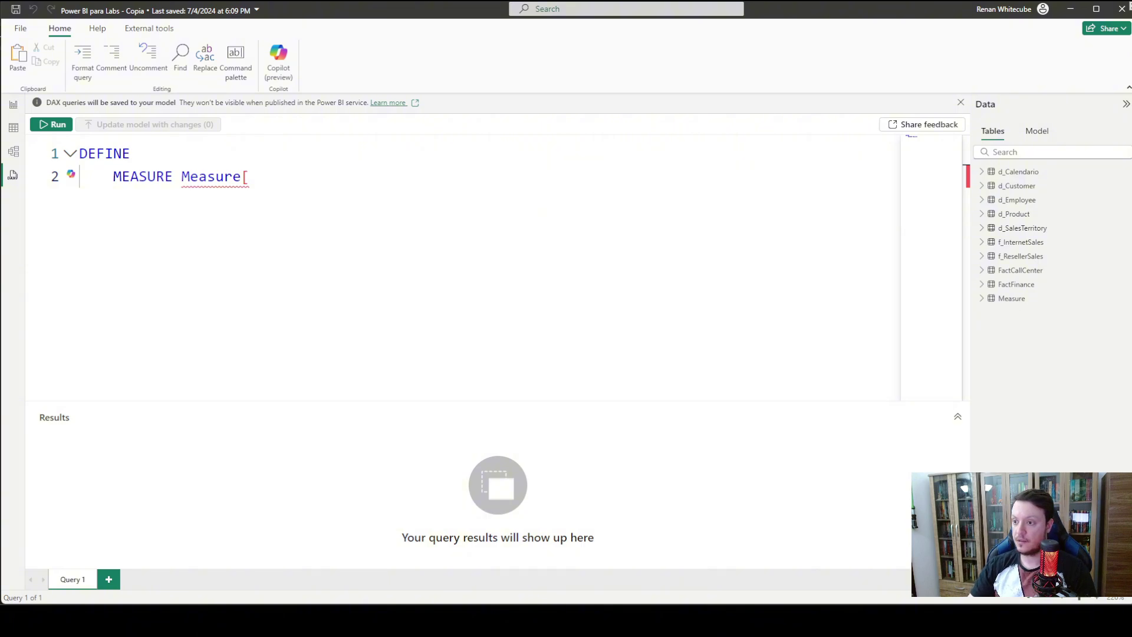
{"action": "left_click", "coordinate": [182, 177]}
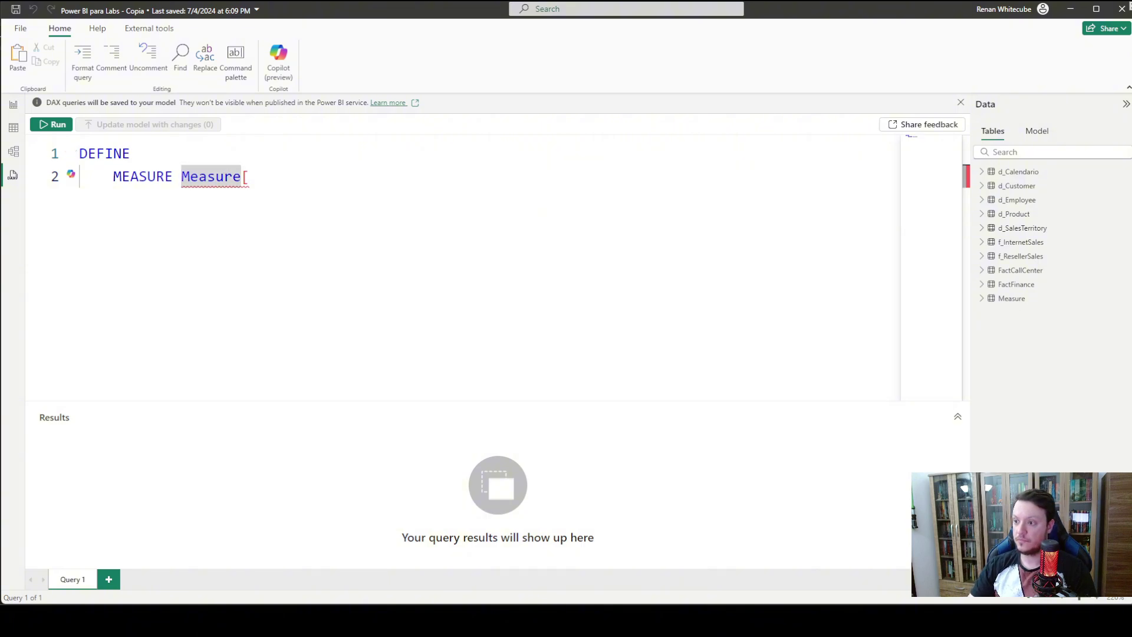
{"action": "left_click", "coordinate": [249, 177]}
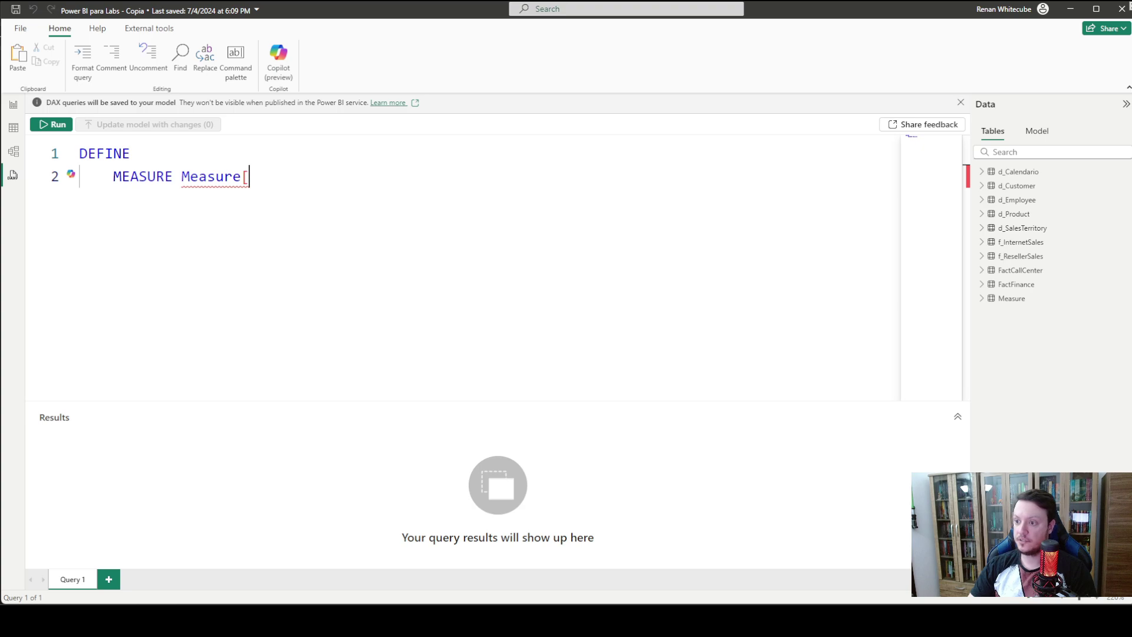
{"action": "left_click", "coordinate": [182, 176]}
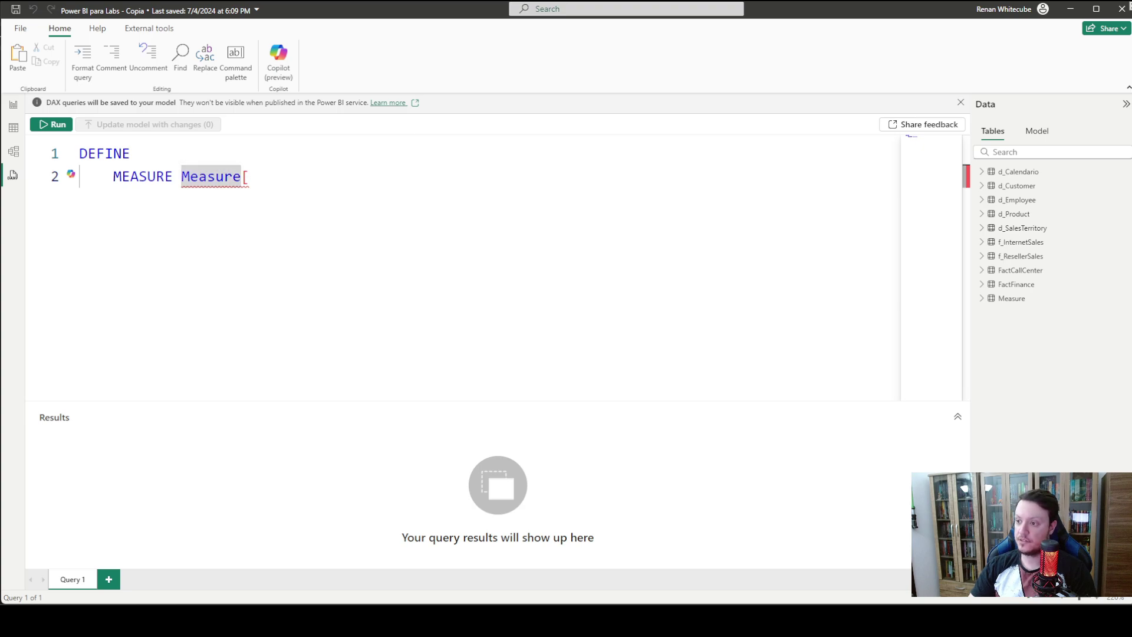
{"action": "left_click_drag", "start_coordinate": [250, 177], "coordinate": [182, 176]}
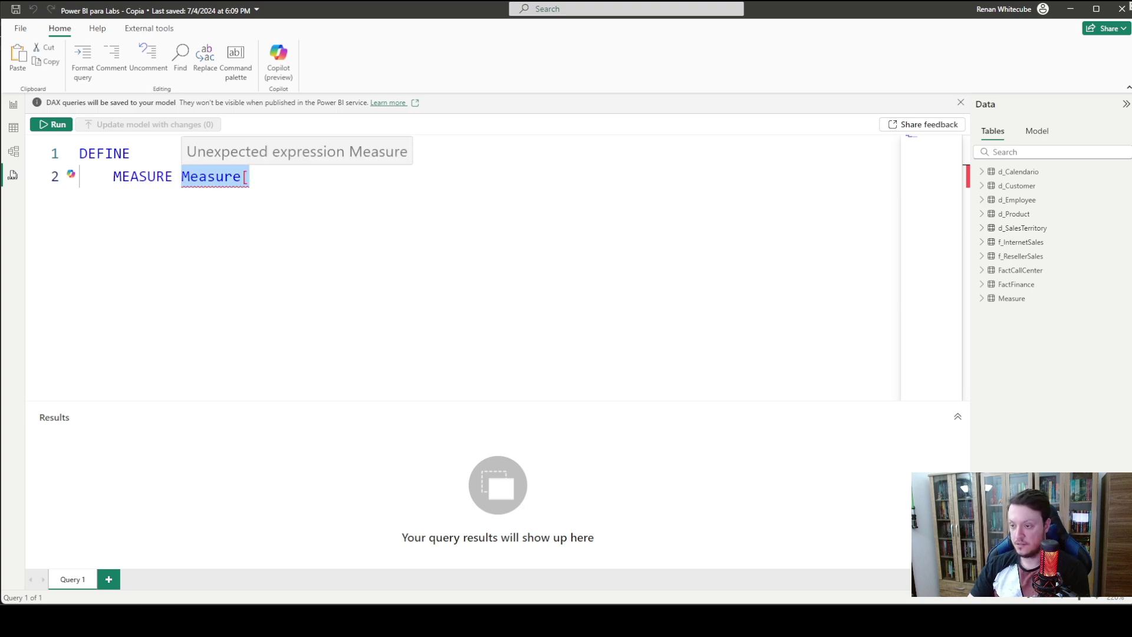
{"action": "key", "text": "BackSpace"}
Step: Rename the Measure table as _Measure and complete the measure's declaration as _Measure[Total Sales] =
{"action": "right_click", "coordinate": [1006, 299]}
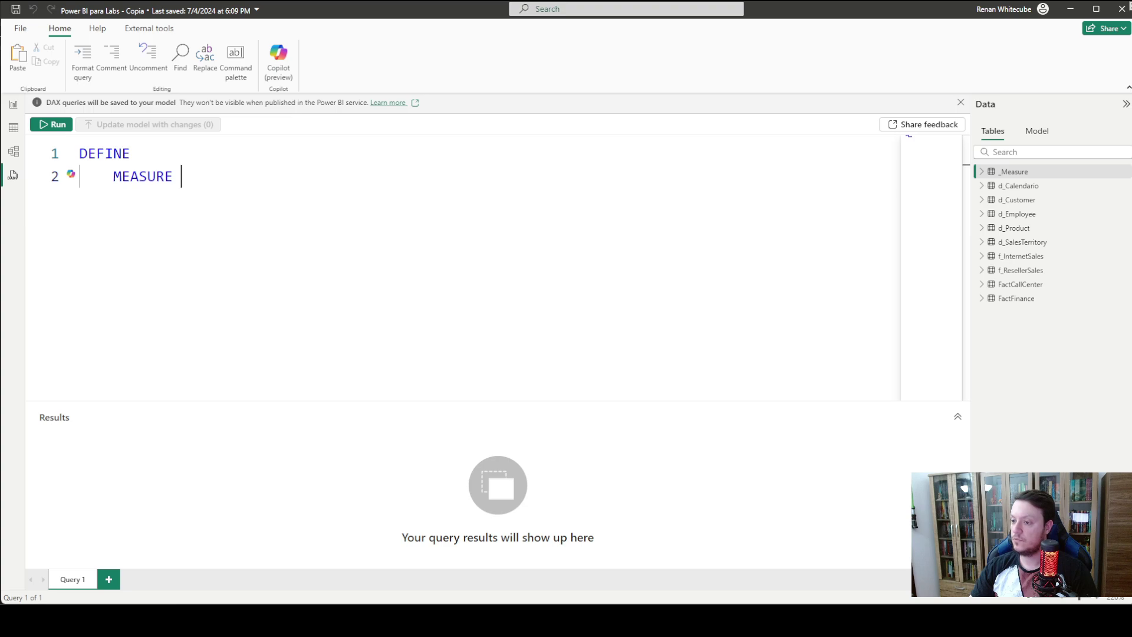
{"action": "type", "text": "_Meas"}
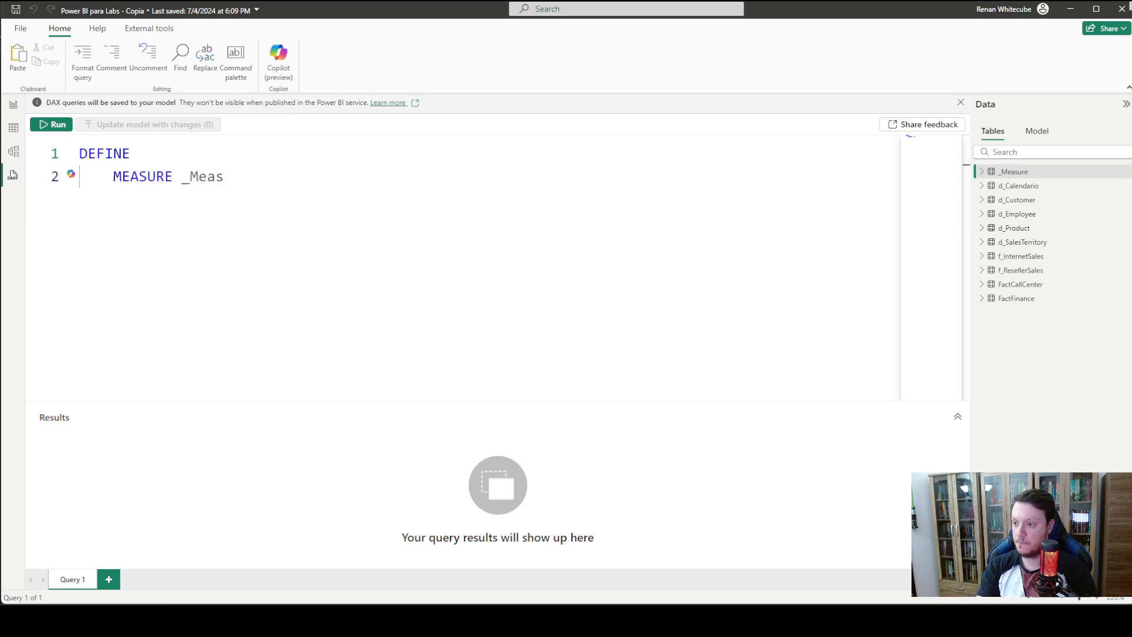
{"action": "type", "text": "ure"}
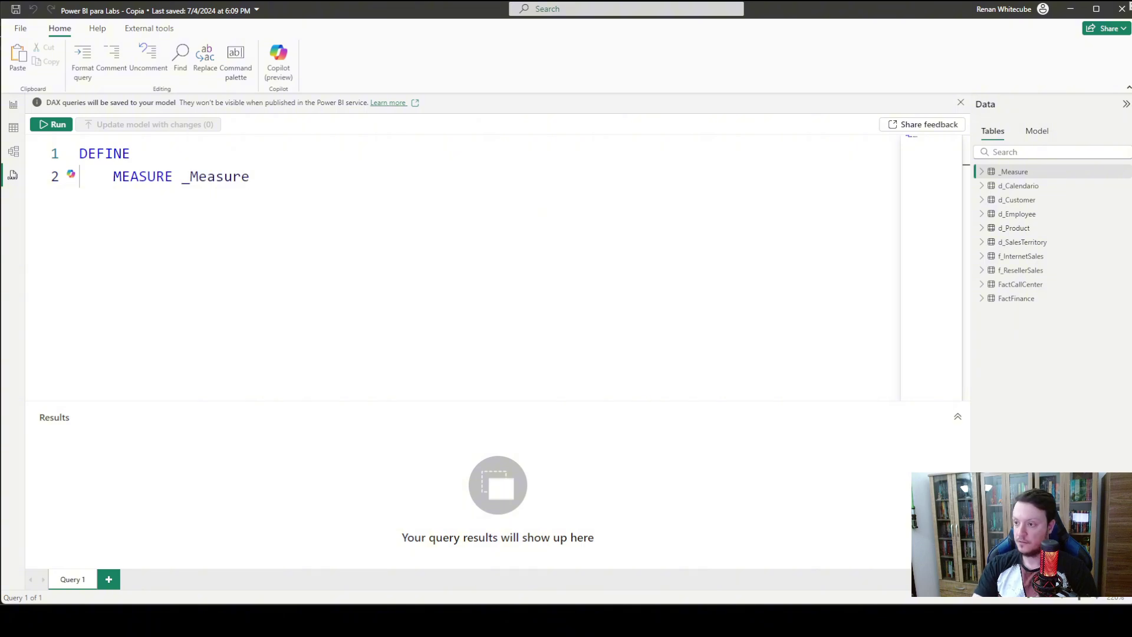
{"action": "type", "text": "["}
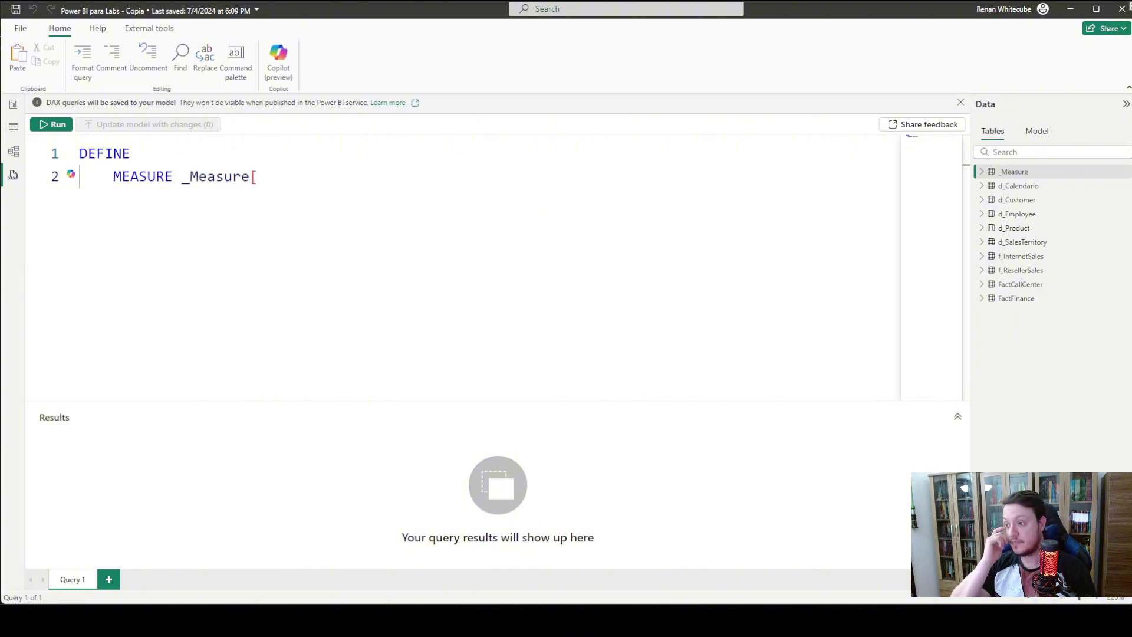
{"action": "type", "text": "Tota"}
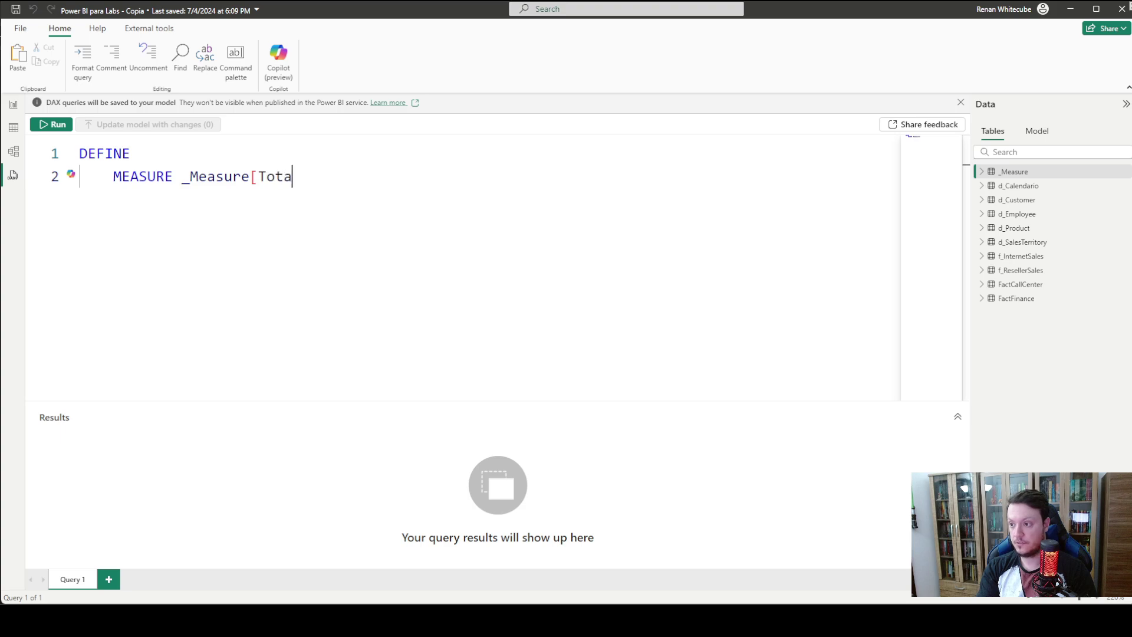
{"action": "type", "text": "l Sales"}
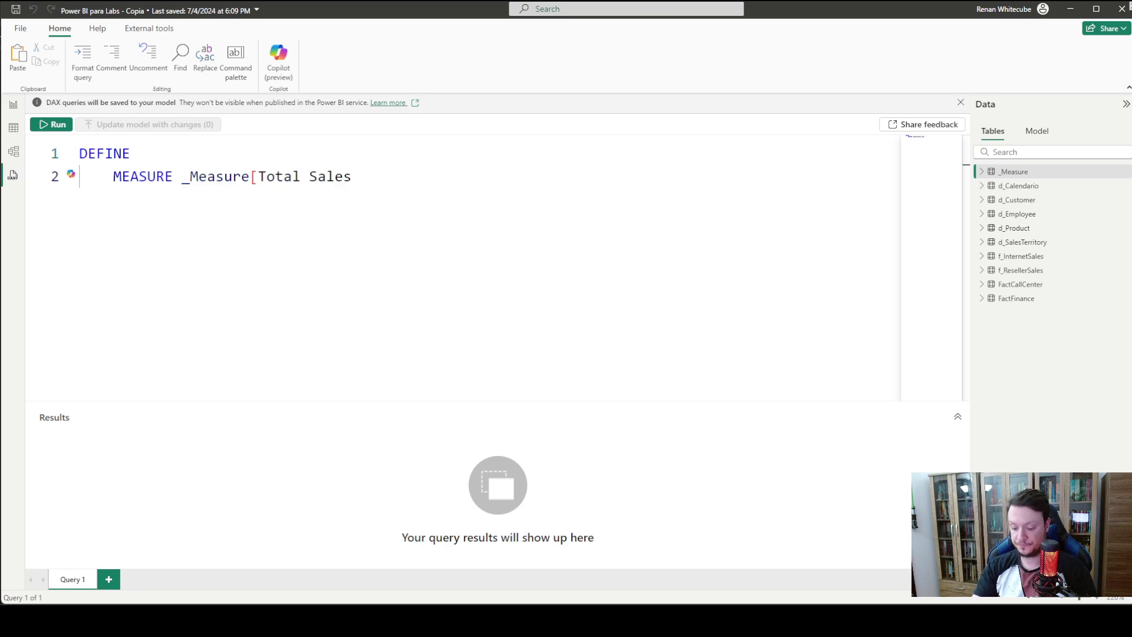
{"action": "type", "text": "] ="}
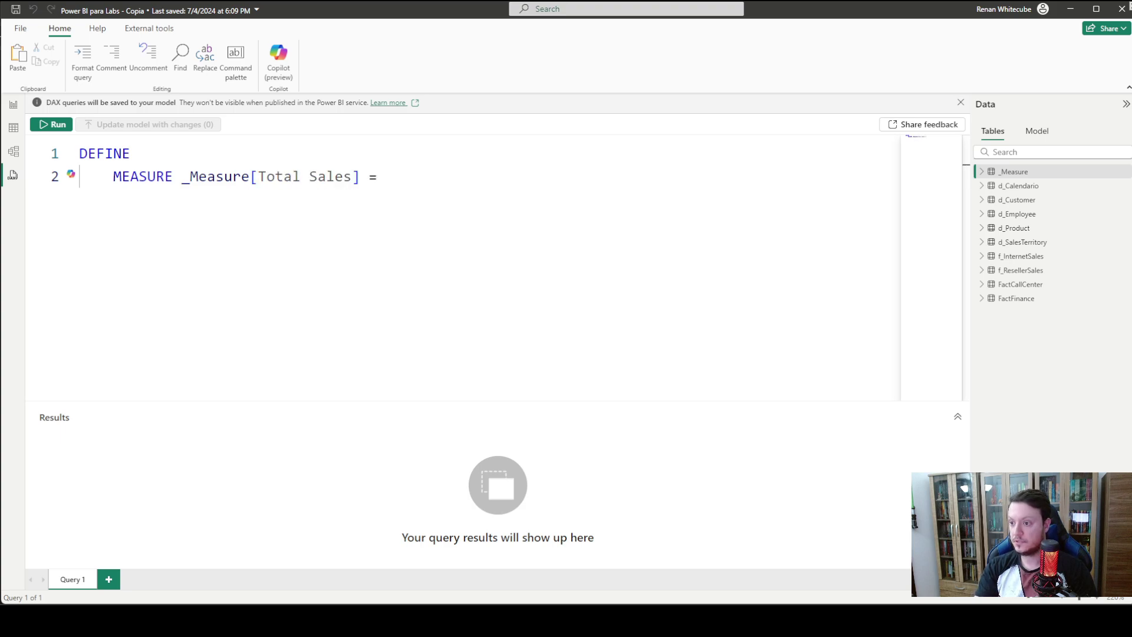
{"action": "key", "text": "Return"}
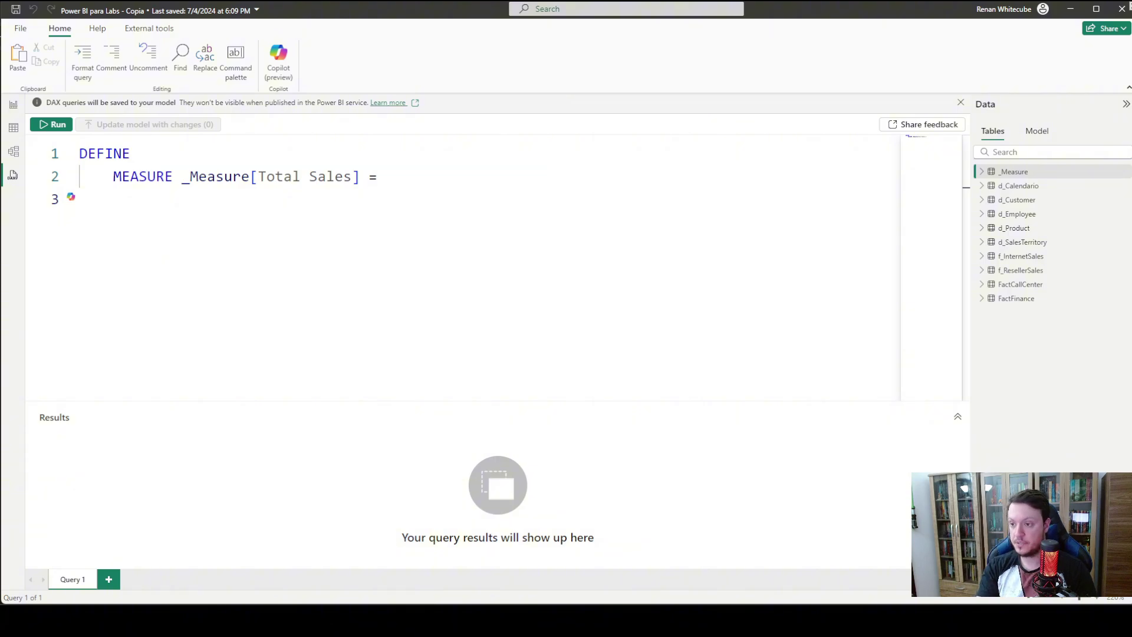
Step: Enter SUM(f_InternetSales[SalesAmount]) as the expression of the Total Sales measure
{"action": "type", "text": "SUM("}
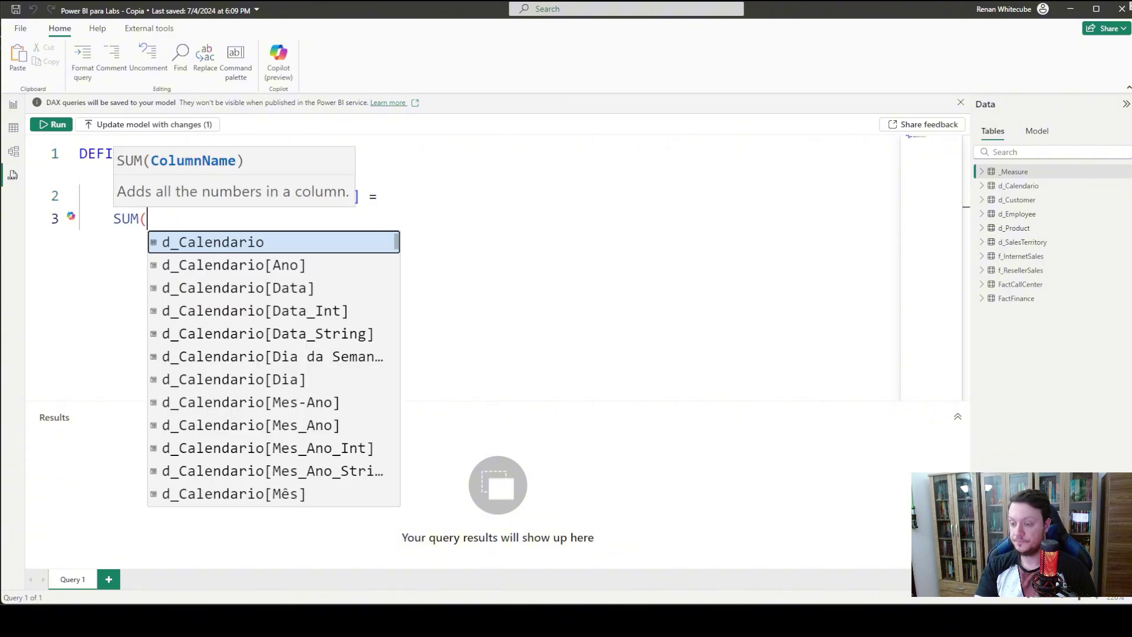
{"action": "type", "text": "TOTA"}
{"action": "key", "text": "BackSpace"}
{"action": "key", "text": "BackSpace"}
{"action": "key", "text": "BackSpace"}
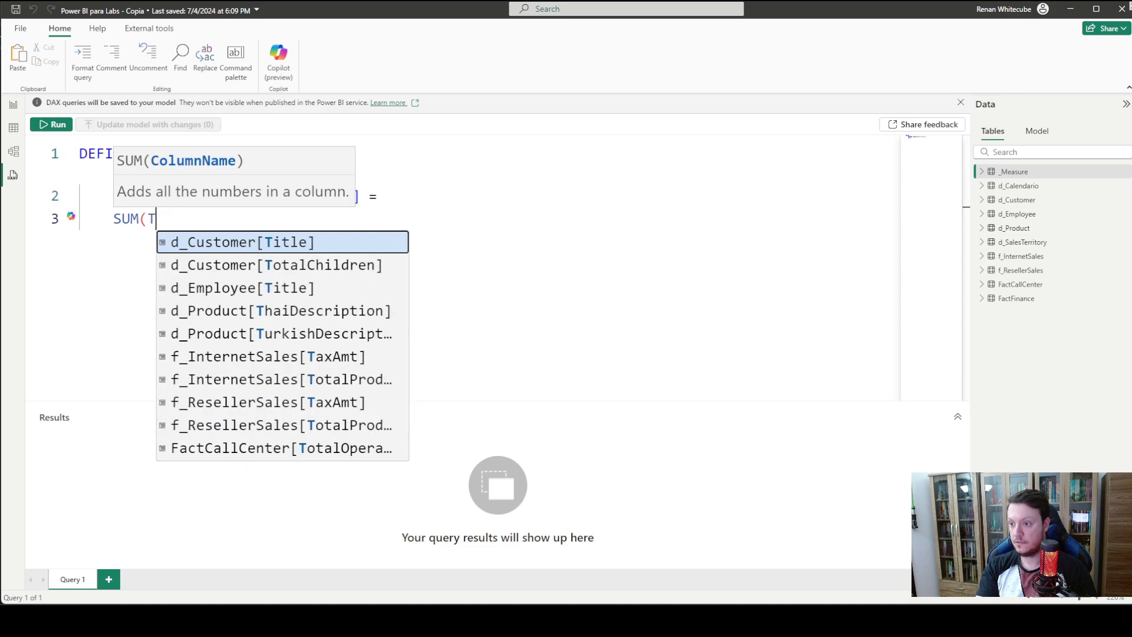
{"action": "key", "text": "BackSpace"}
{"action": "type", "text": "SALESAM"}
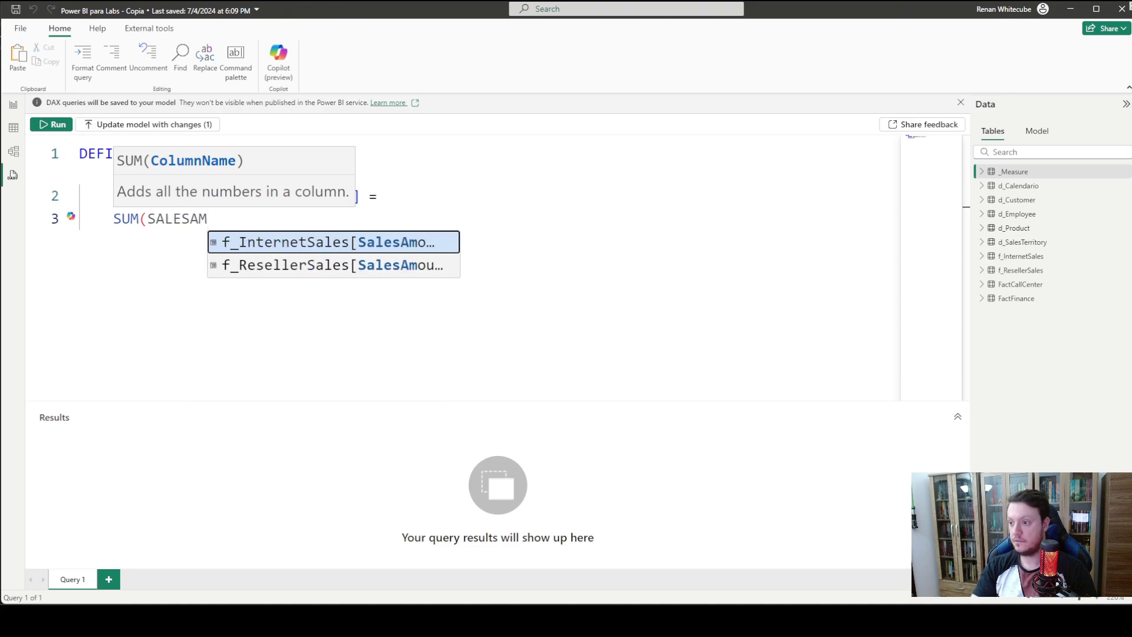
{"action": "key", "text": "Tab"}
{"action": "type", "text": ")"}
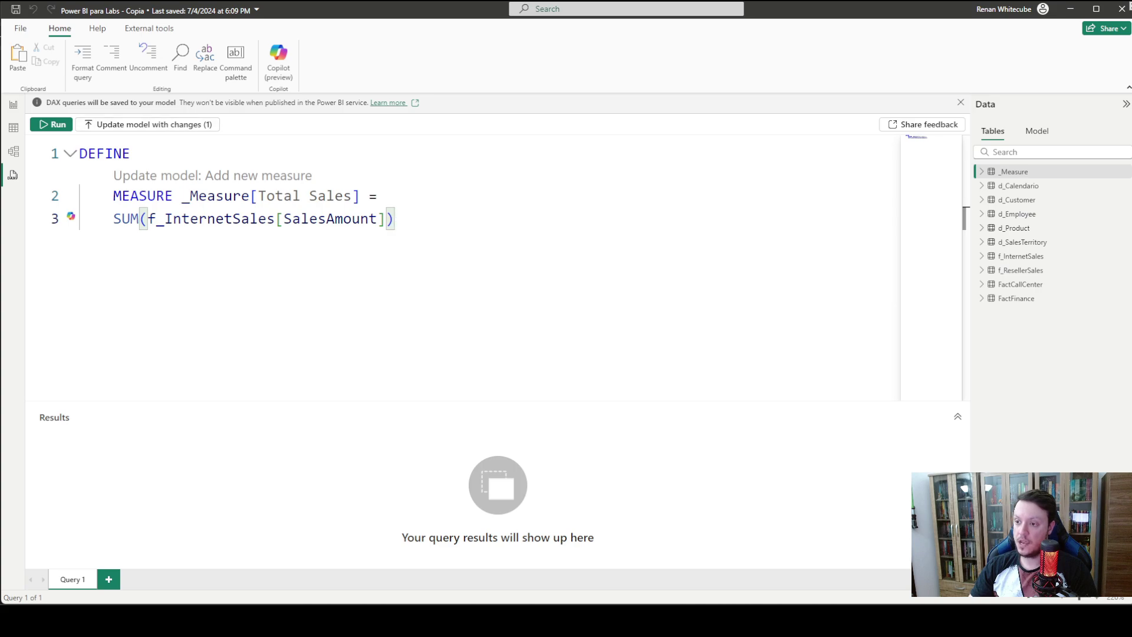
Step: Below Total Sales, define _Measure[Total Sales LY] as CALCULATE of [Total Sales] with SAMEPERIODLASTYEAR(d_Calendario[Data])
{"action": "key", "text": "ctrl+a"}
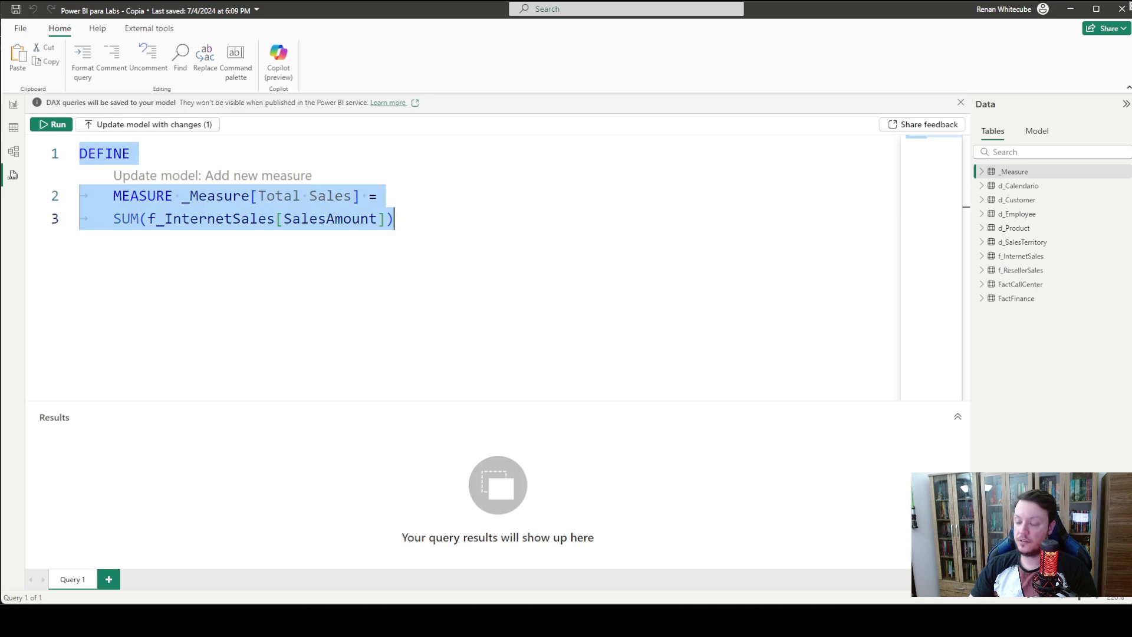
{"action": "left_click", "coordinate": [395, 219]}
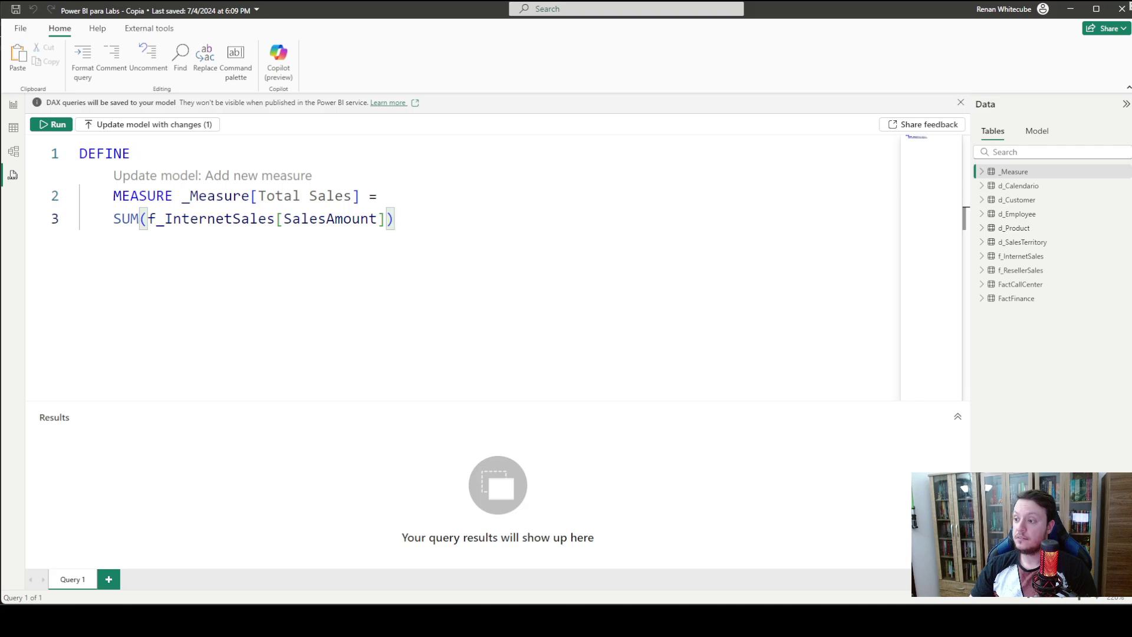
{"action": "key", "text": "Return"}
{"action": "key", "text": "Return"}
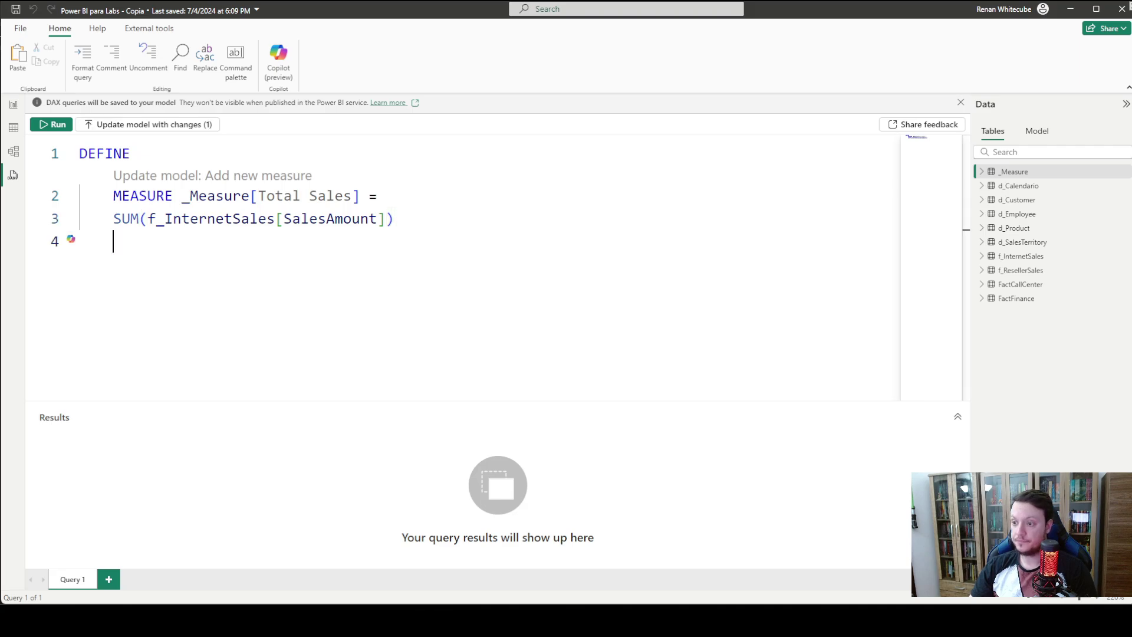
{"action": "type", "text": "MEASURE _Measure[Total Sales LY] ="}
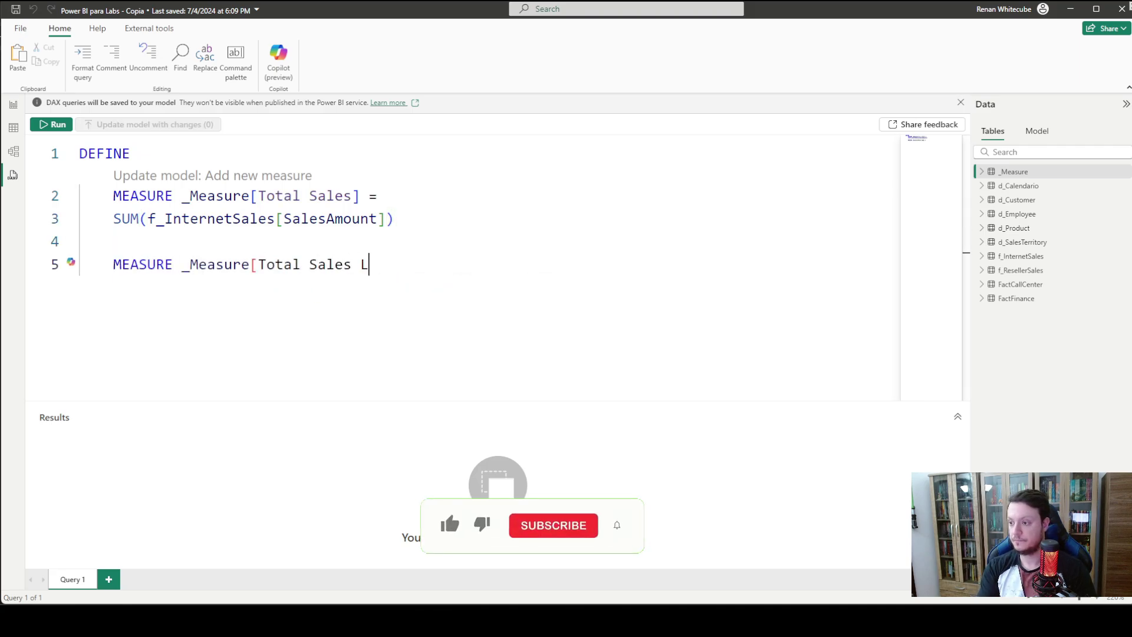
{"action": "key", "text": "Return"}
{"action": "type", "text": "CALCULATE("}
{"action": "key", "text": "Return"}
{"action": "type", "text": "[Total Sales]"}
{"action": "key", "text": "Return"}
{"action": "type", "text": ",SAMEPERIODLASTYEAR(d_Calendario[Data])"}
{"action": "key", "text": "Return"}
{"action": "type", "text": ")"}
Step: Define the measure _Measure[Avg Sales] as AVERAGE(f_InternetSales[SalesAmount]) below Total Sales LY
{"action": "key", "text": "Return"}
{"action": "key", "text": "Return"}
{"action": "type", "text": "MEASURE _Measure[Avg Sales] ="}
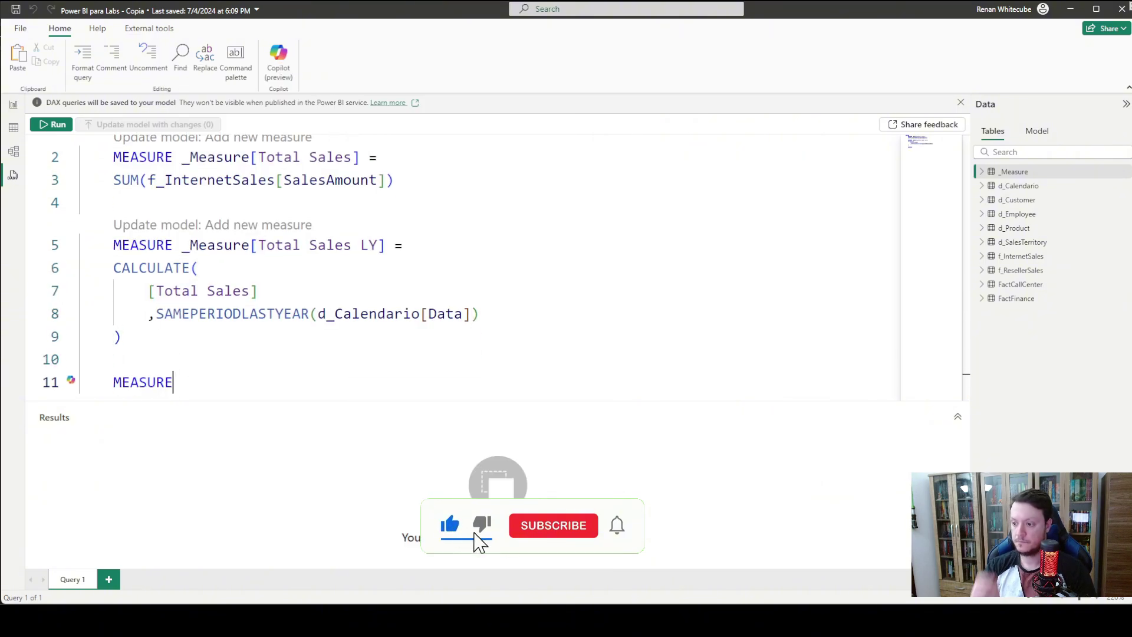
{"action": "key", "text": "Return"}
{"action": "type", "text": "AVERAGE(f_InternetSales[SalesAmount])"}
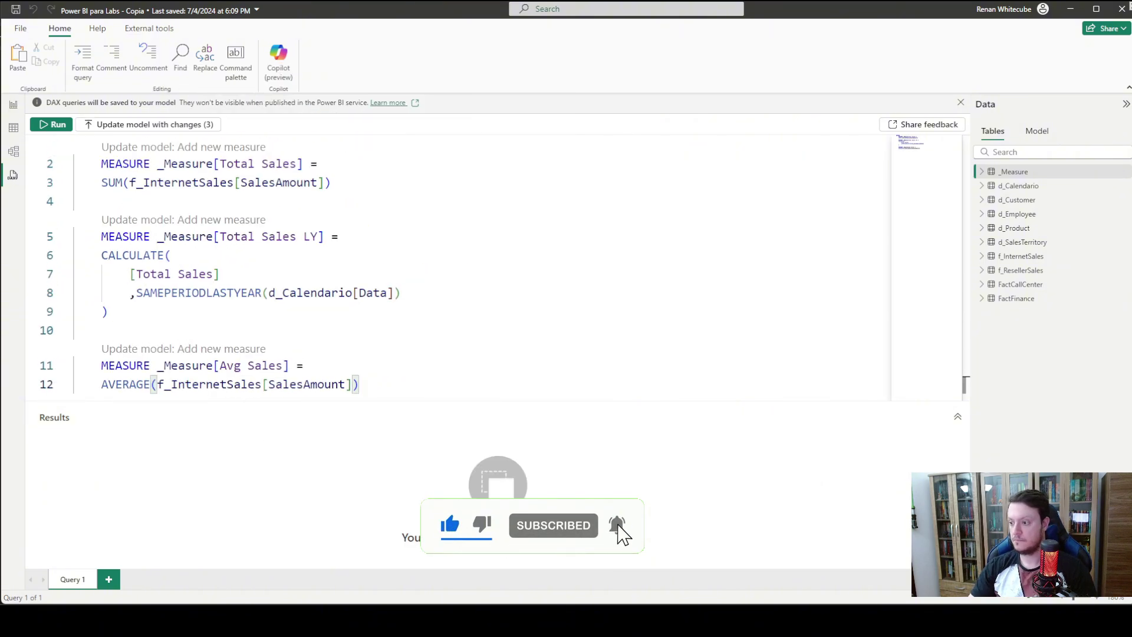
Step: Define the measure _Measure[% of Sales] as DIVIDE of [Total Sales] by [Total Sales LY] at the end of the query
{"action": "key", "text": "Return"}
{"action": "key", "text": "Return"}
{"action": "type", "text": "MEASURE _Measure[% of sASales] ="}
{"action": "key", "text": "Return"}
{"action": "type", "text": "DIVIDE("}
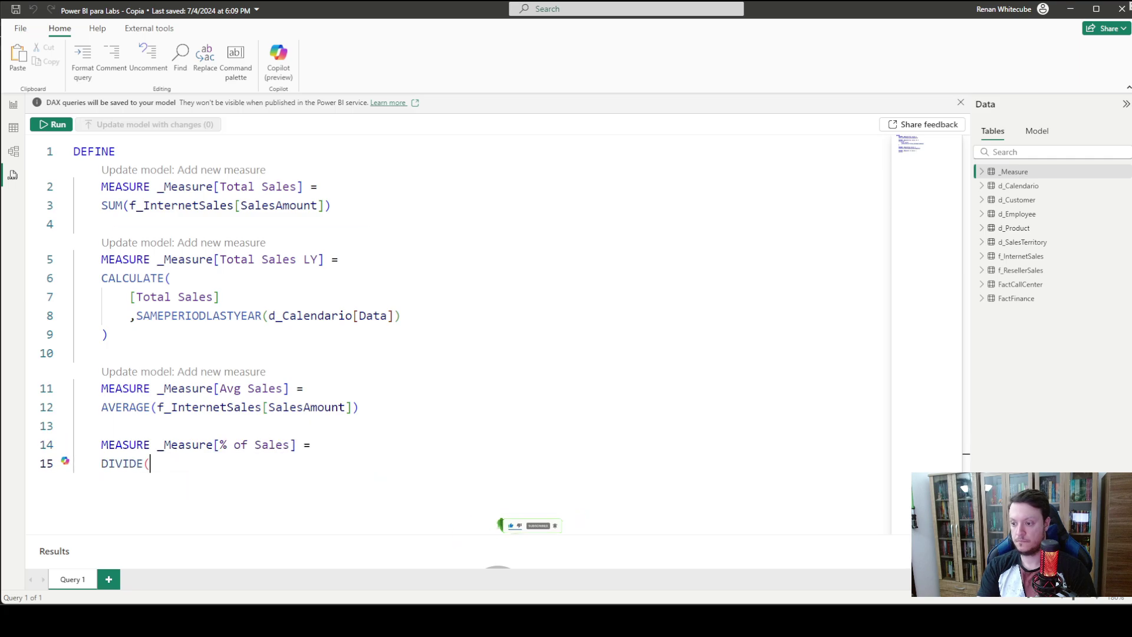
{"action": "key", "text": "Return"}
{"action": "type", "text": "[Total Sales]"}
{"action": "key", "text": "Return"}
{"action": "type", "text": ",[Total Sales LY]"}
{"action": "key", "text": "Return"}
{"action": "key", "text": "parenright"}
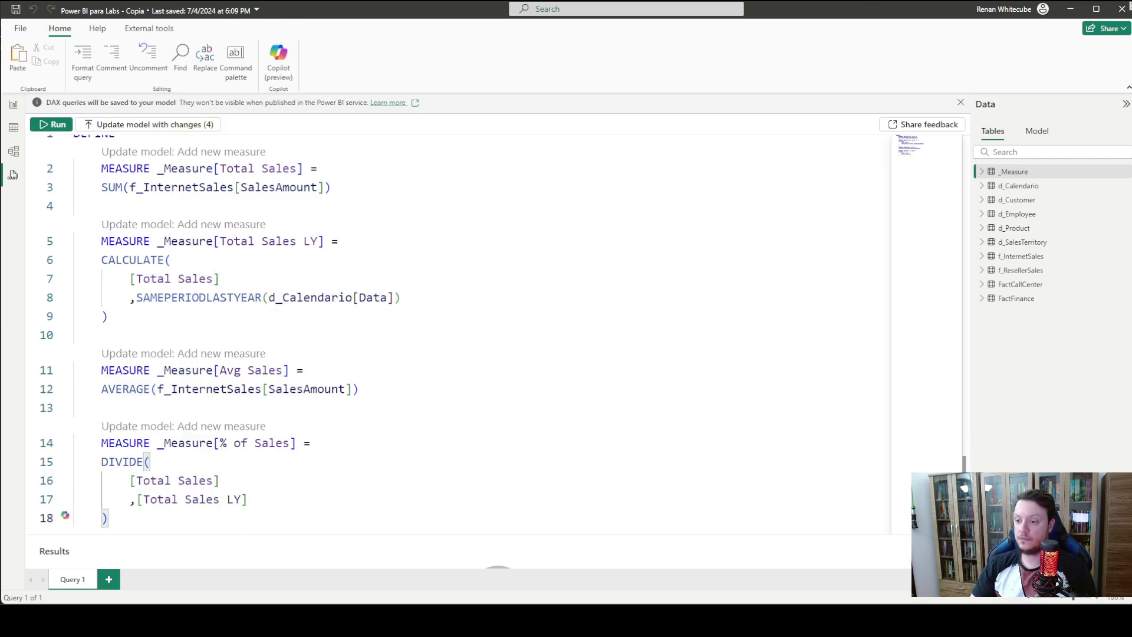
{"action": "scroll", "coordinate": [220, 335], "scroll_direction": "up", "scroll_amount": 1}
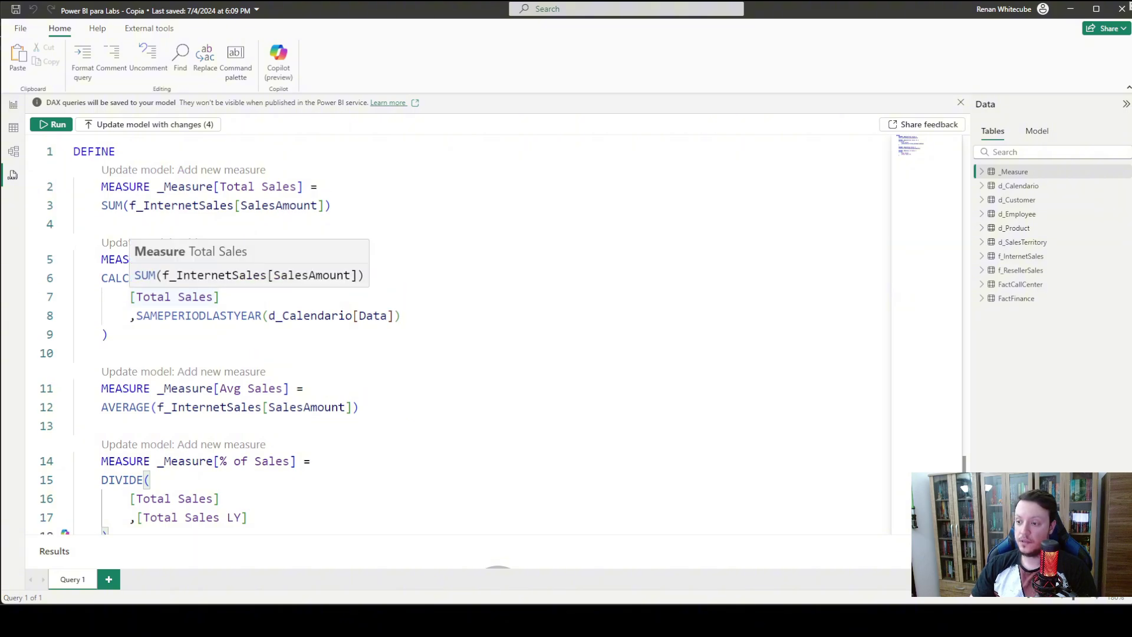
{"action": "left_click", "coordinate": [130, 297]}
{"action": "left_click_drag", "start_coordinate": [130, 297], "coordinate": [219, 297]}
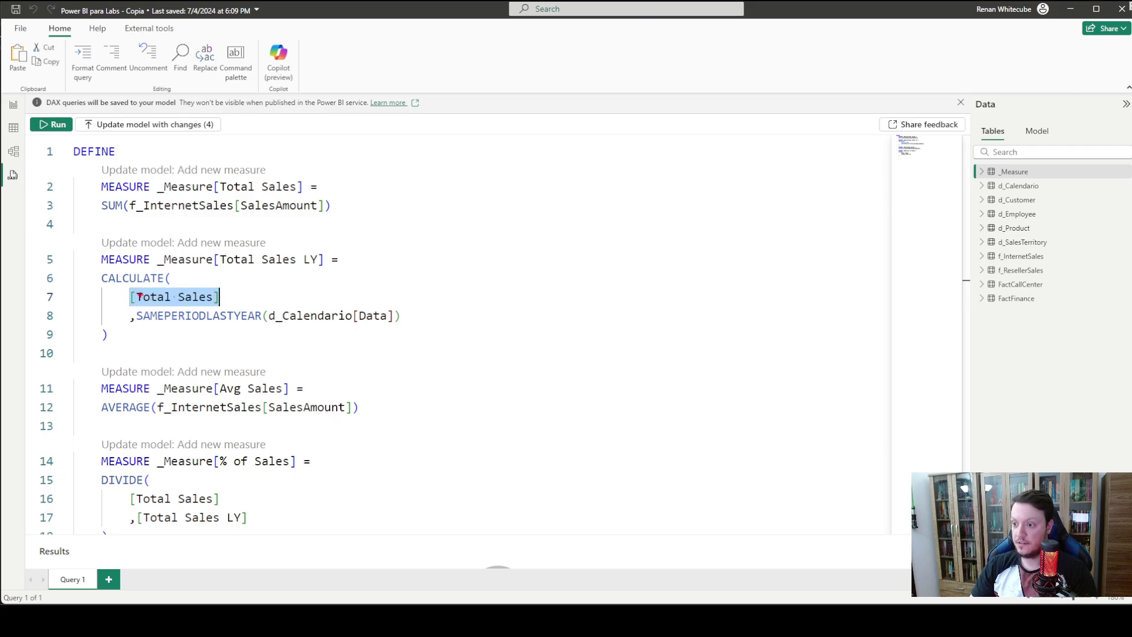
{"action": "mouse_move", "coordinate": [118, 284]}
{"action": "left_mouse_down"}
{"action": "mouse_move", "coordinate": [215, 317]}
{"action": "mouse_move", "coordinate": [236, 311]}
{"action": "left_mouse_up"}
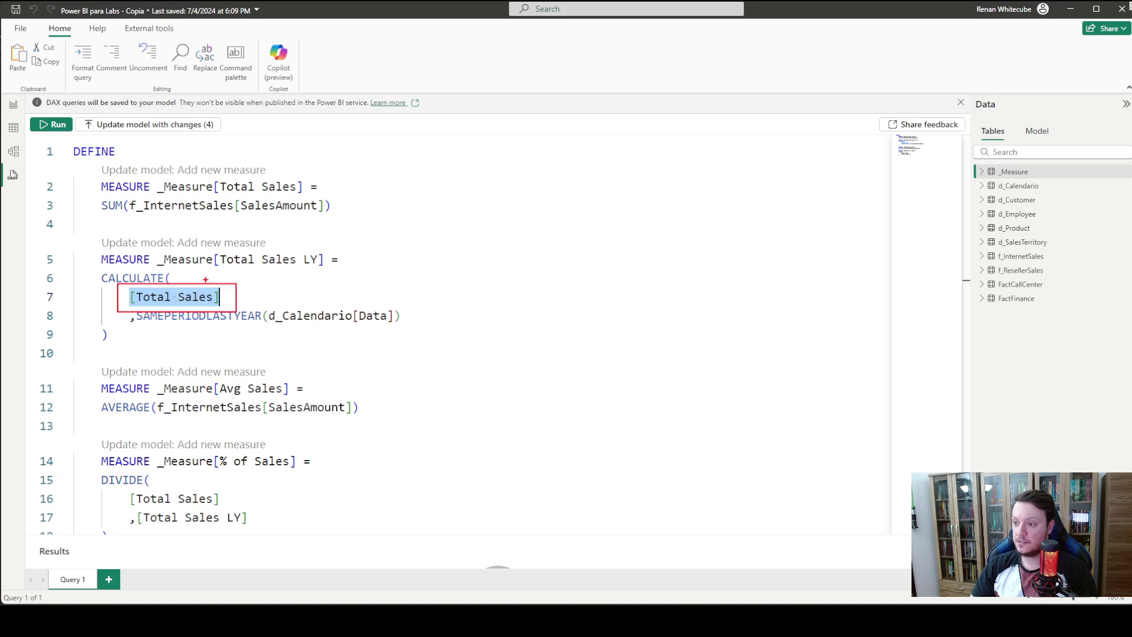
{"action": "mouse_move", "coordinate": [119, 284]}
{"action": "left_mouse_down"}
{"action": "mouse_move", "coordinate": [74, 283]}
{"action": "mouse_move", "coordinate": [59, 210]}
{"action": "mouse_move", "coordinate": [86, 201]}
{"action": "mouse_move", "coordinate": [81, 187]}
{"action": "mouse_move", "coordinate": [86, 207]}
{"action": "mouse_move", "coordinate": [77, 218]}
{"action": "mouse_move", "coordinate": [69, 185]}
{"action": "left_mouse_up"}
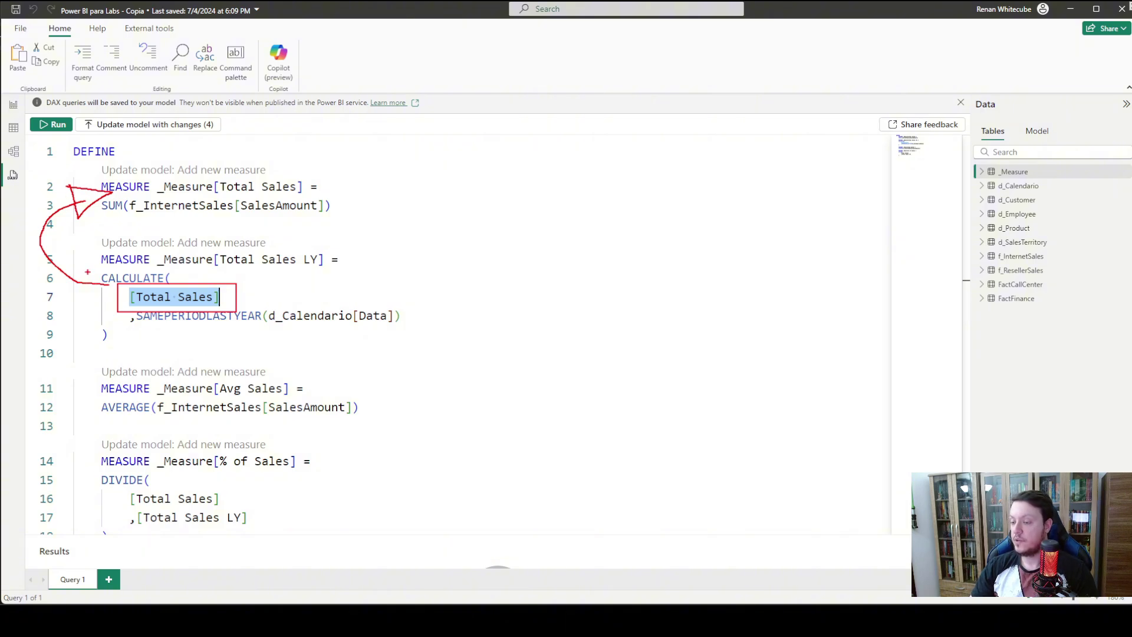
{"action": "key", "text": "Escape"}
{"action": "scroll", "coordinate": [183, 354], "scroll_direction": "down", "scroll_amount": 1}
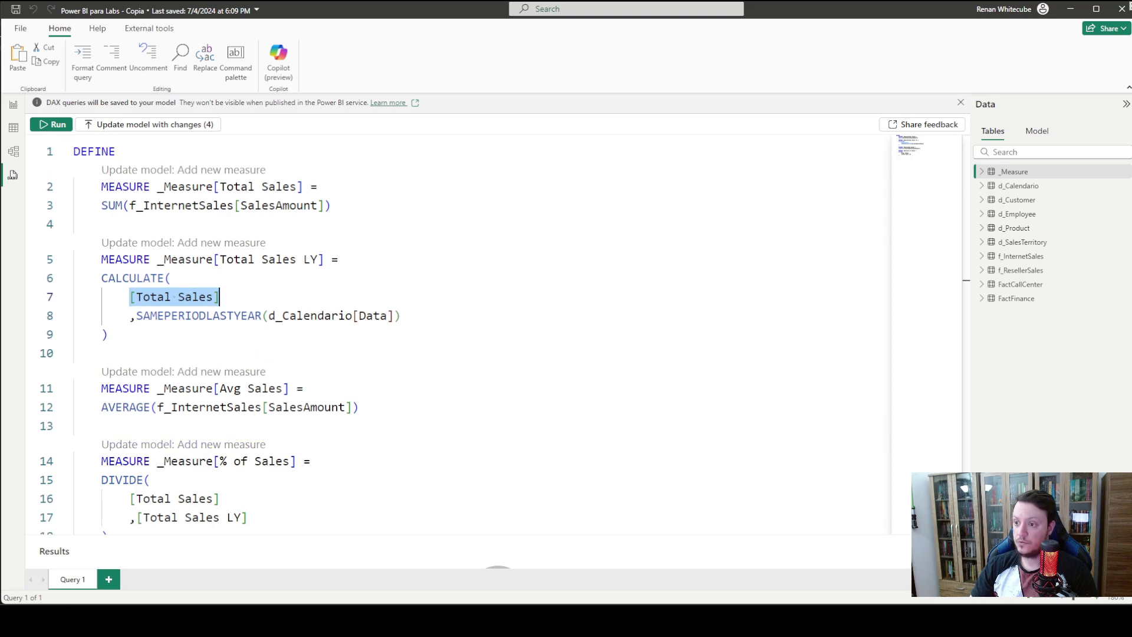
{"action": "scroll", "coordinate": [219, 330], "scroll_direction": "up", "scroll_amount": 1}
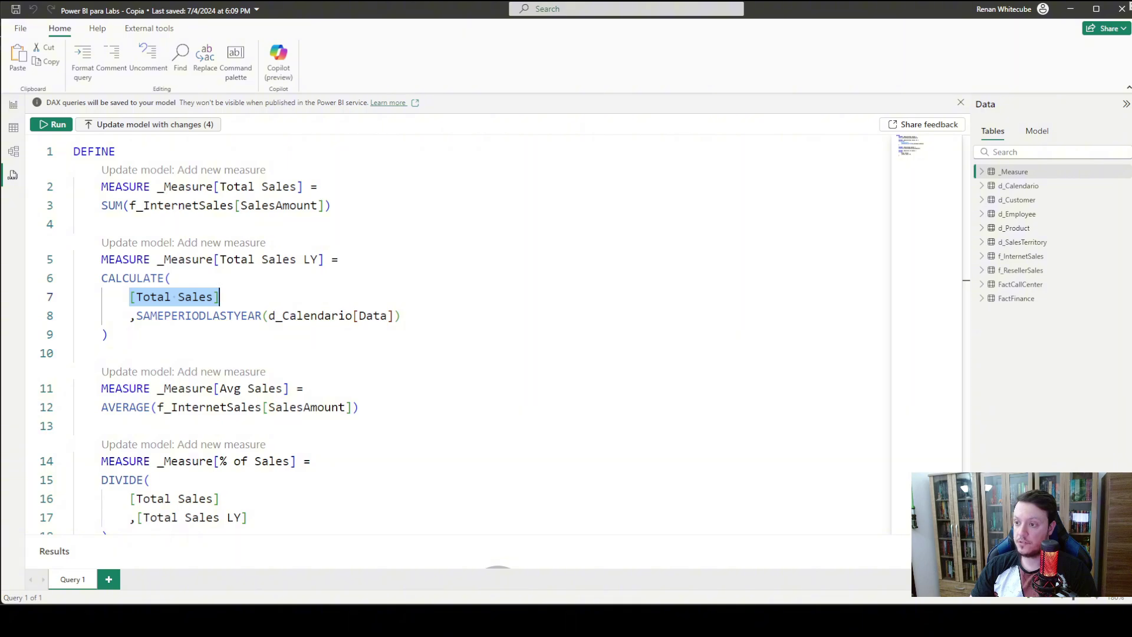
Step: Update the model with all four measures defined in the query and confirm the change
{"action": "left_click", "coordinate": [149, 124]}
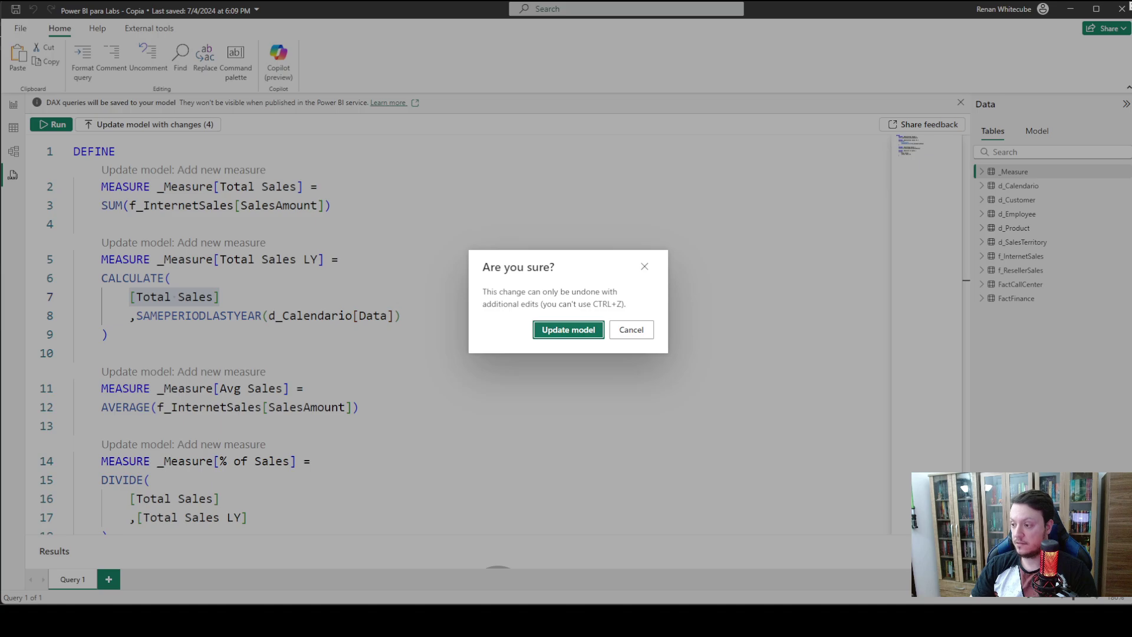
{"action": "key", "text": "Return"}
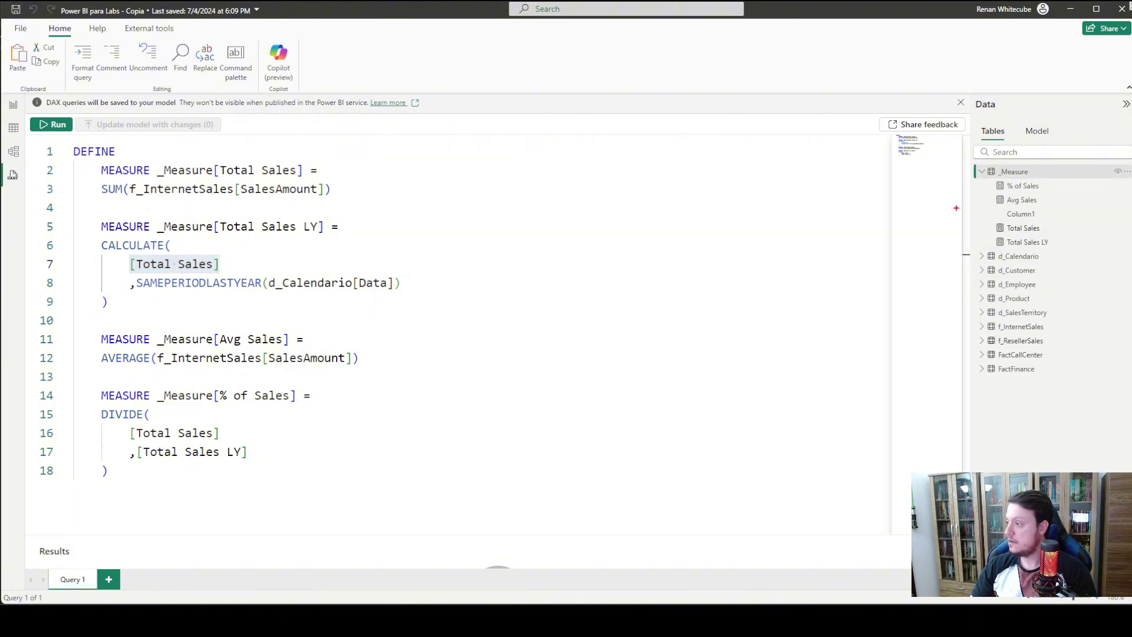
{"action": "left_click_drag", "start_coordinate": [958, 167], "coordinate": [1082, 257]}
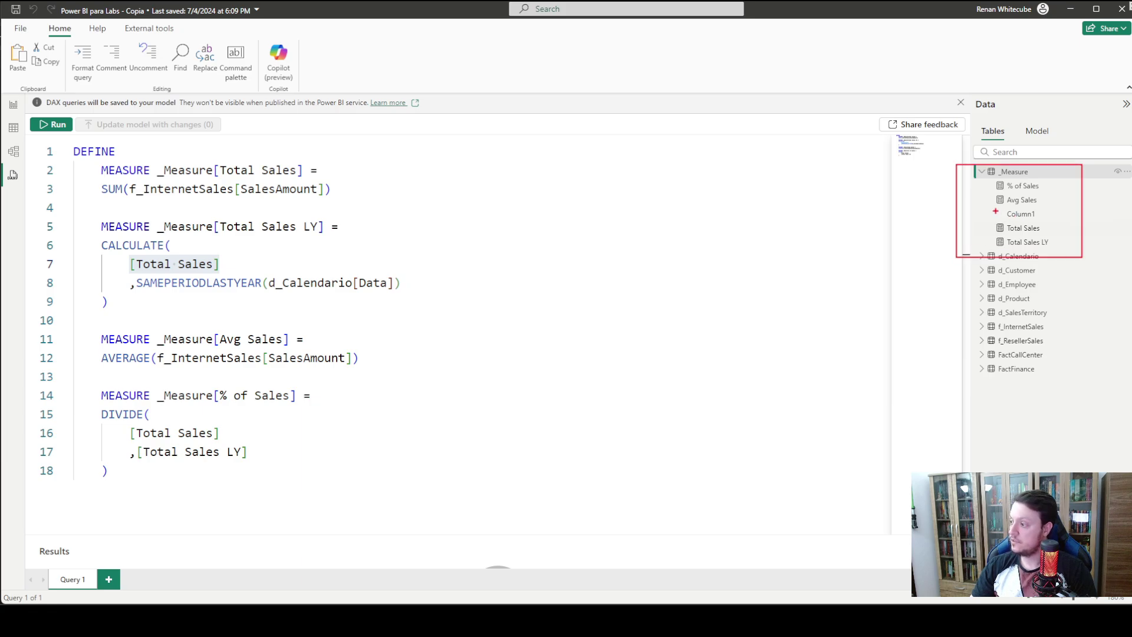
Step: Delete the placeholder Column1 of the _Measure table from the model
{"action": "left_click_drag", "start_coordinate": [996, 214], "coordinate": [1045, 216]}
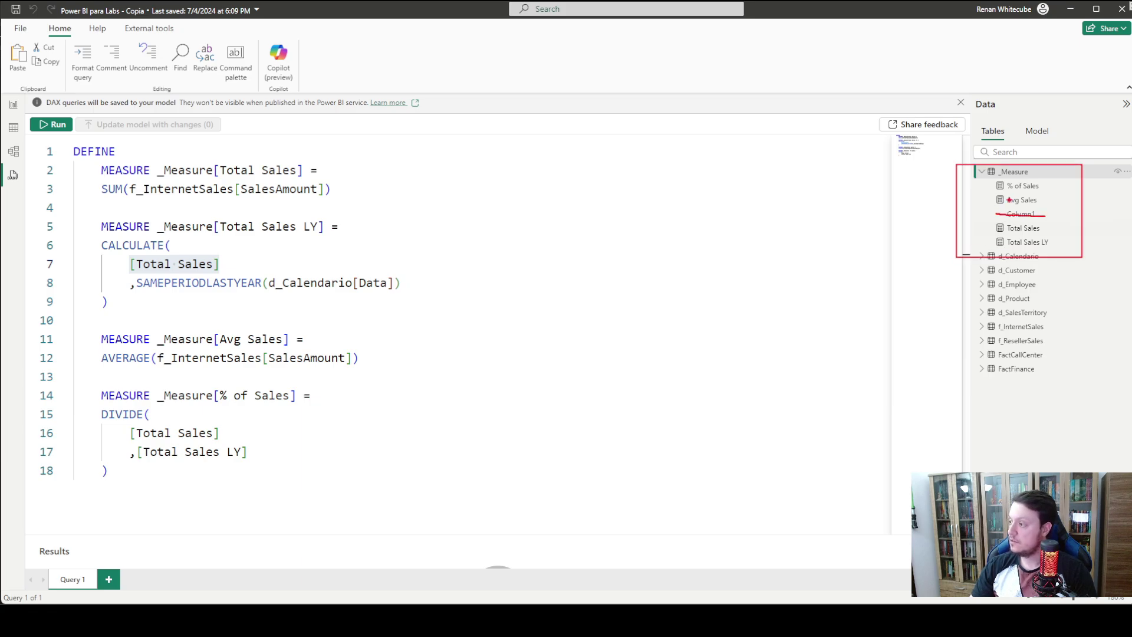
{"action": "key", "text": "Escape"}
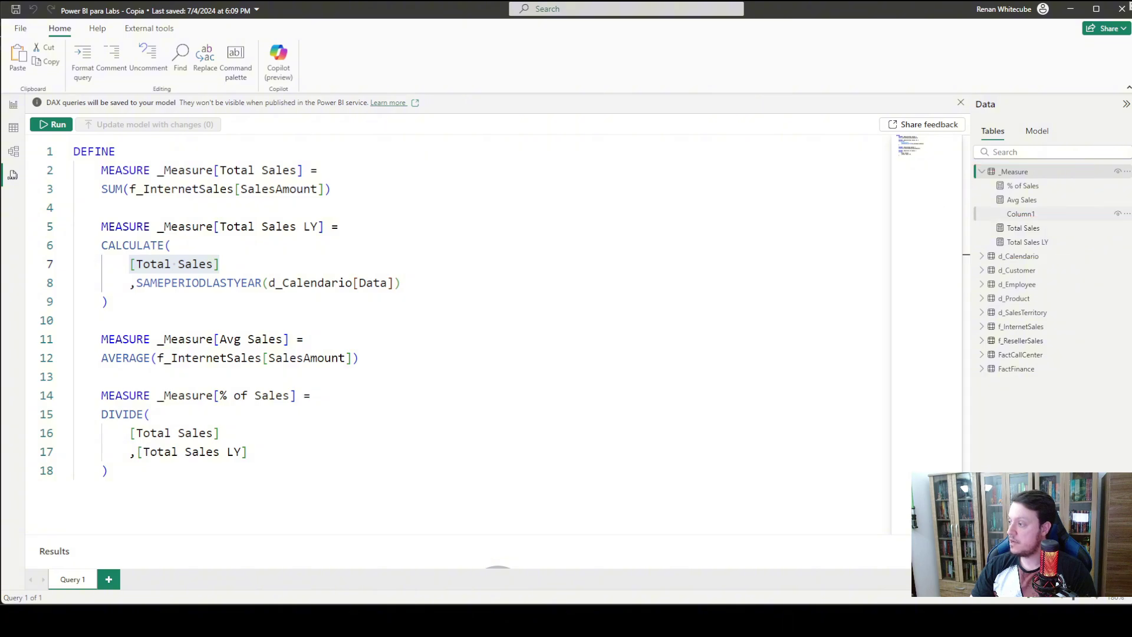
{"action": "right_click", "coordinate": [1021, 214]}
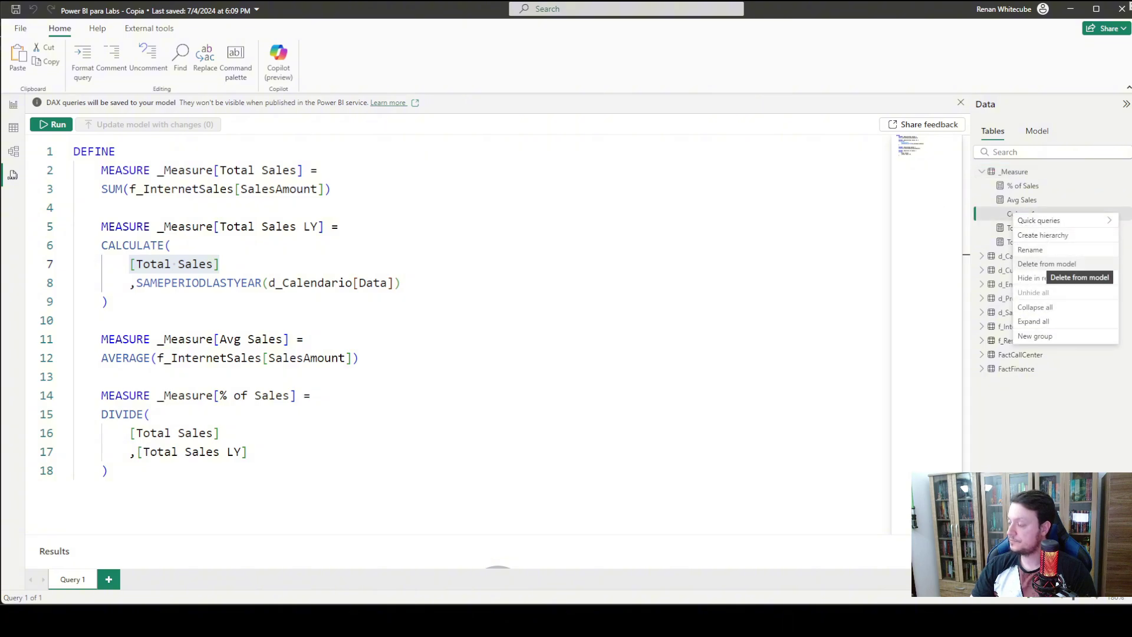
{"action": "left_click", "coordinate": [1062, 264]}
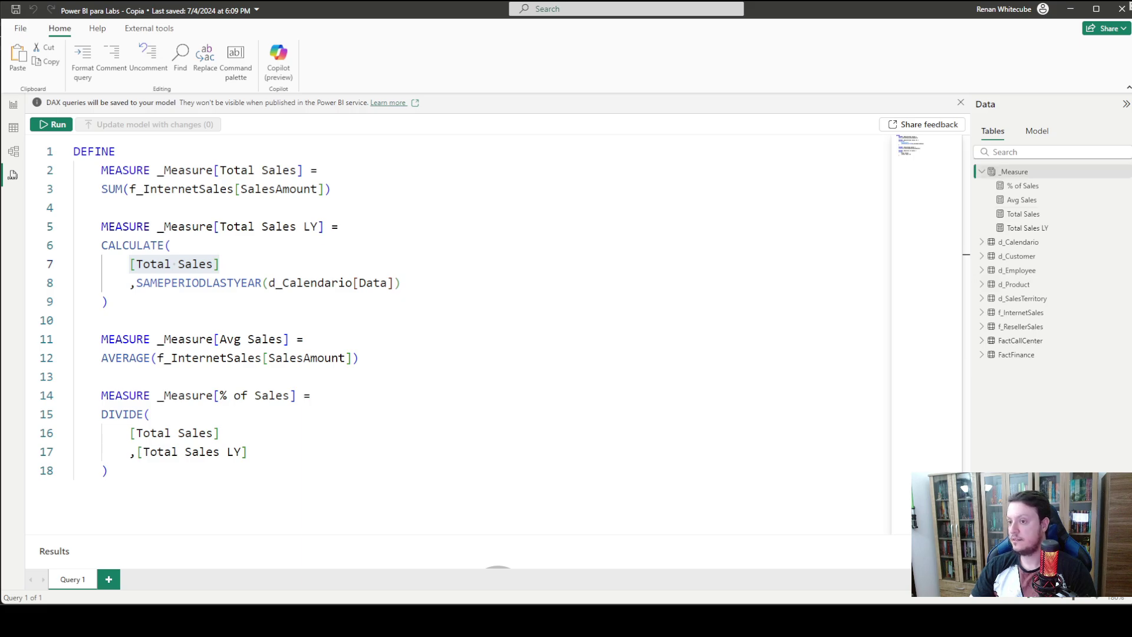
Step: In the report view, inspect the formulas of the % of Sales, Avg Sales, Total Sales and Total Sales LY measures
{"action": "left_click", "coordinate": [13, 105]}
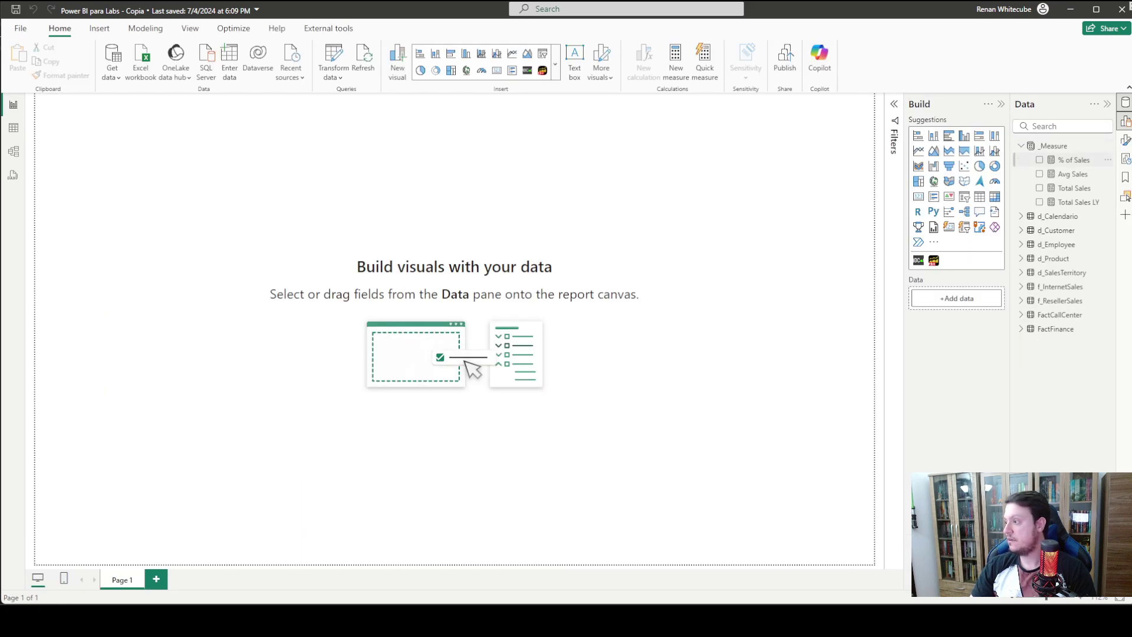
{"action": "left_click", "coordinate": [1074, 161]}
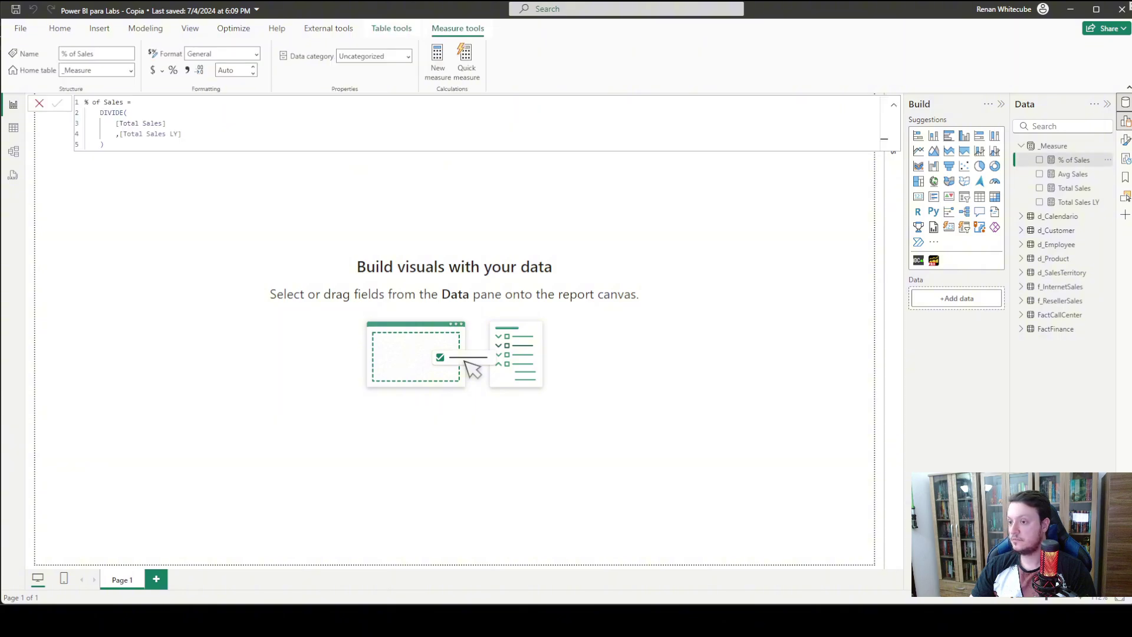
{"action": "scroll", "coordinate": [377, 124], "scroll_direction": "up", "scroll_amount": 5}
{"action": "left_click", "coordinate": [1072, 175]}
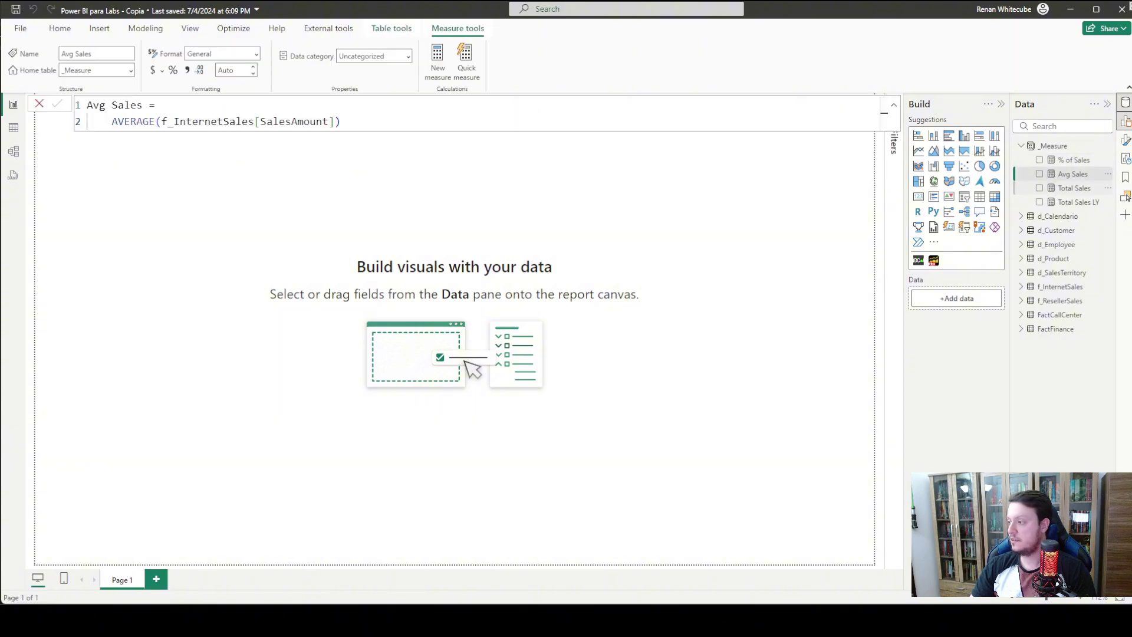
{"action": "left_click", "coordinate": [1074, 188]}
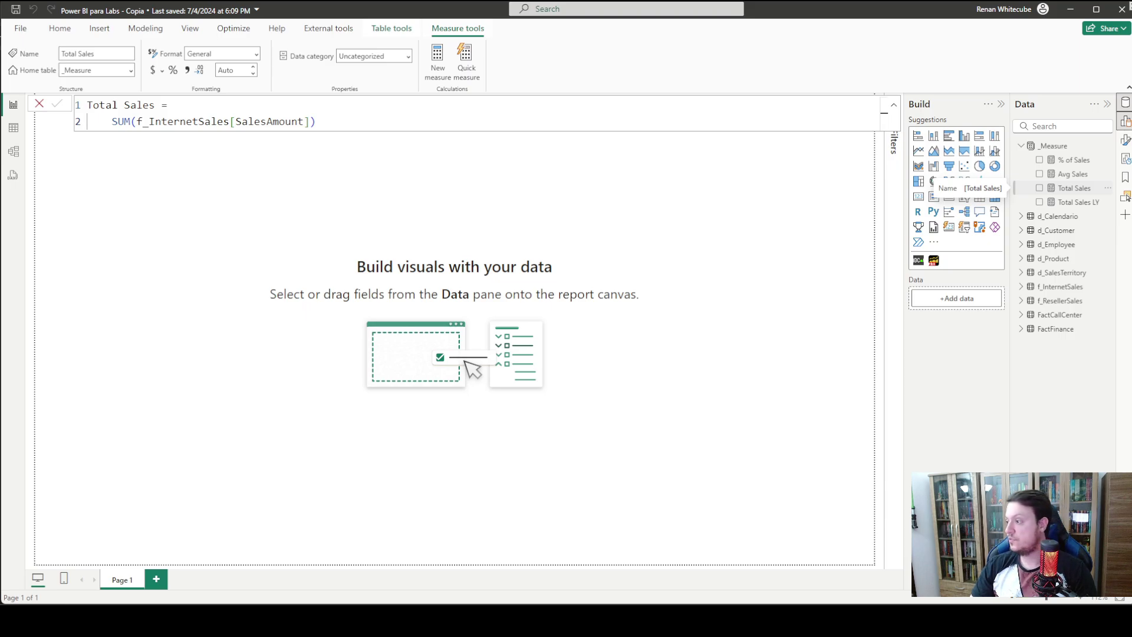
{"action": "left_click", "coordinate": [1074, 202]}
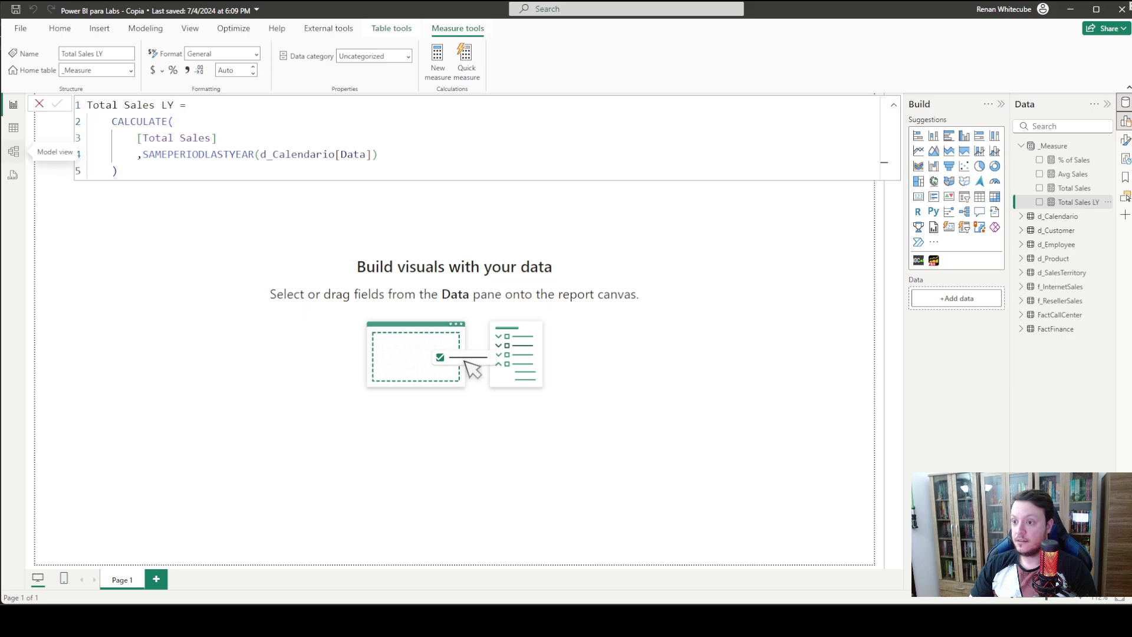
Step: Look over the measure definitions in the DAX query view once more and return to the report view
{"action": "left_click", "coordinate": [13, 175]}
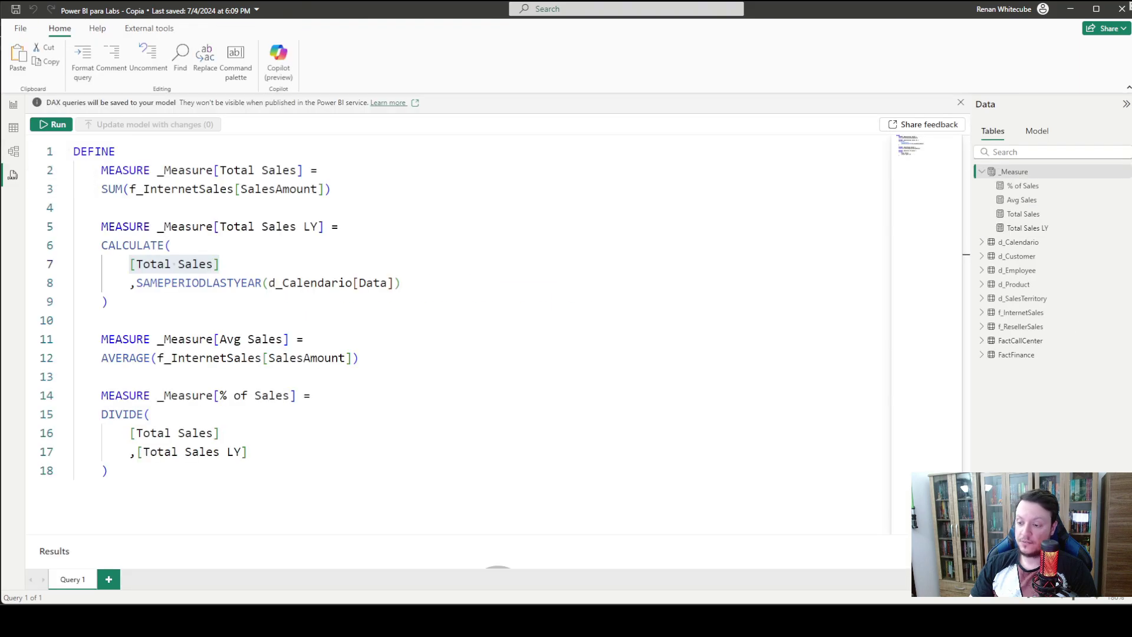
{"action": "left_click", "coordinate": [109, 470]}
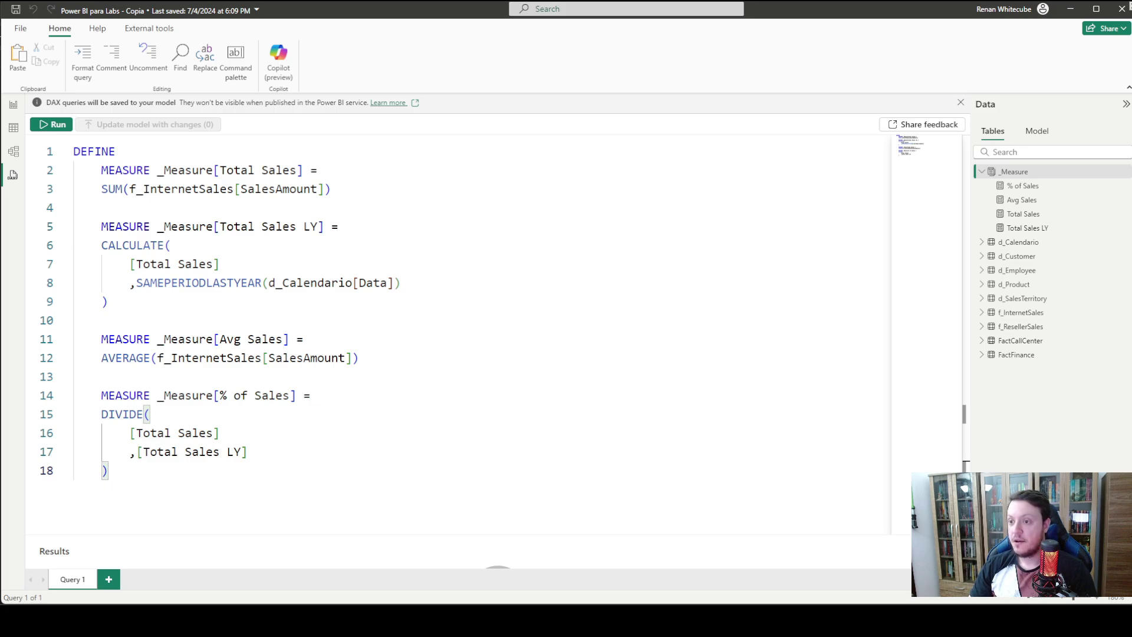
{"action": "left_click", "coordinate": [13, 105]}
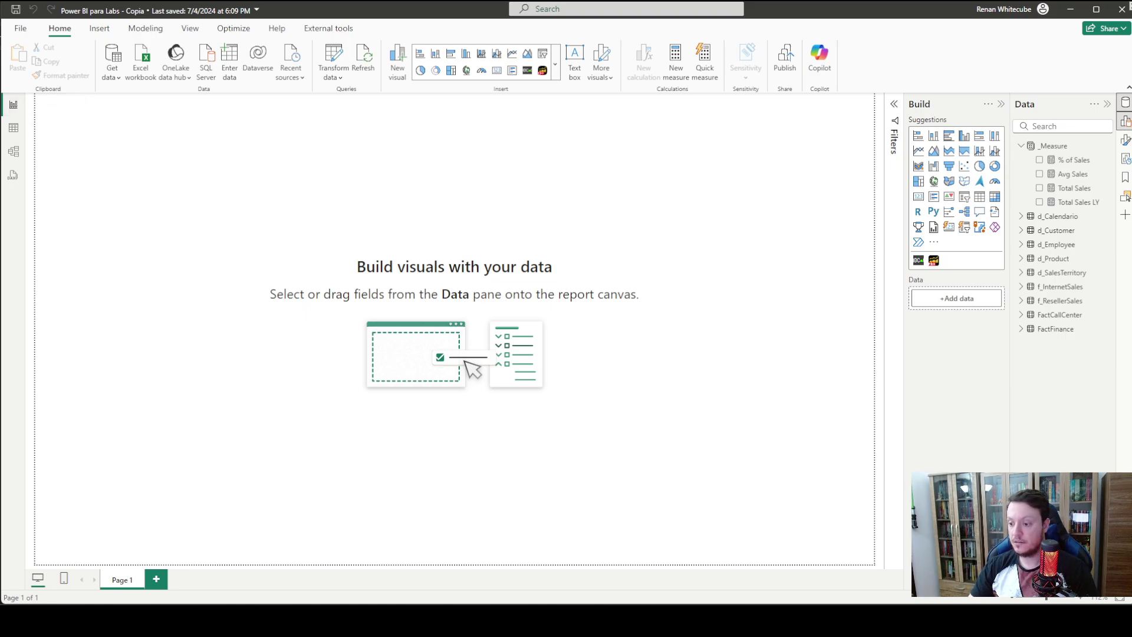
Step: Switch to the browser and read the EVALUATE, ORDER BY and START AT sections of Microsoft Learn's DAX queries article
{"action": "mouse_move", "coordinate": [164, 621]}
{"action": "left_click", "coordinate": [224, 566]}
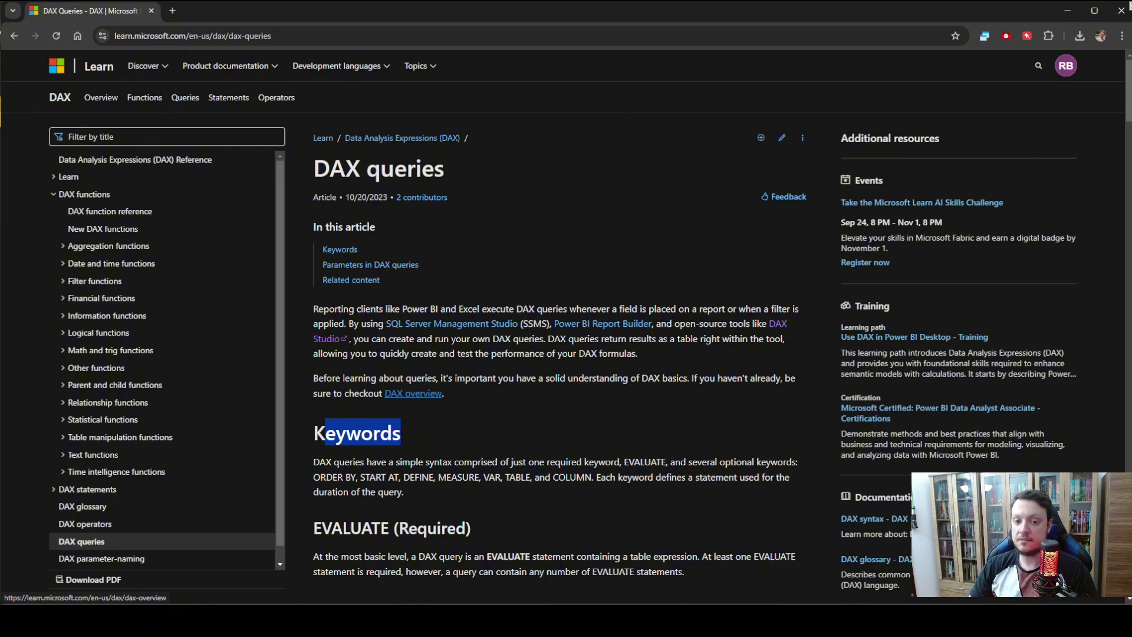
{"action": "scroll", "coordinate": [413, 393], "scroll_direction": "down", "scroll_amount": 3}
{"action": "left_click_drag", "start_coordinate": [321, 351], "coordinate": [373, 350]}
{"action": "scroll", "coordinate": [373, 350], "scroll_direction": "down", "scroll_amount": 9}
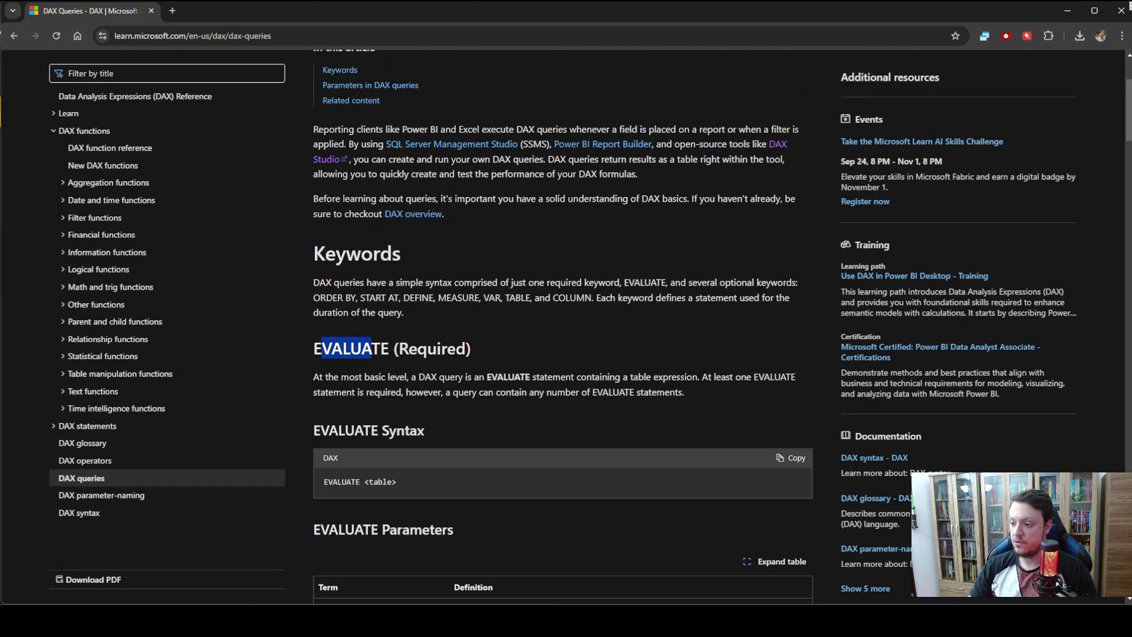
{"action": "scroll", "coordinate": [563, 330], "scroll_direction": "down", "scroll_amount": 6}
{"action": "scroll", "coordinate": [563, 330], "scroll_direction": "down", "scroll_amount": 7}
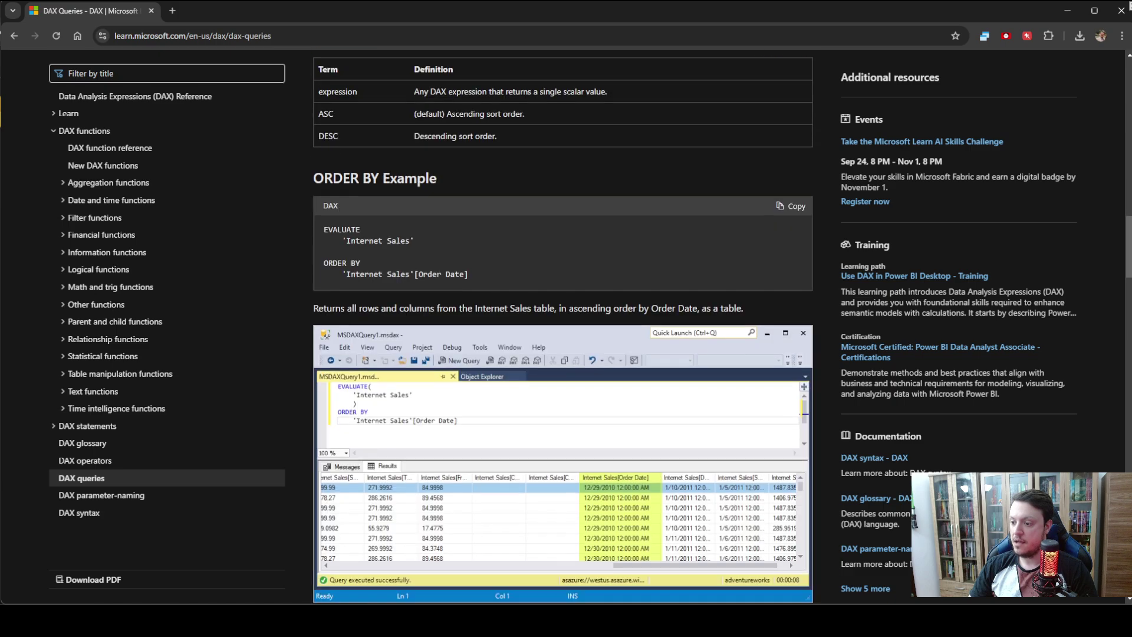
{"action": "scroll", "coordinate": [563, 327], "scroll_direction": "down", "scroll_amount": 10}
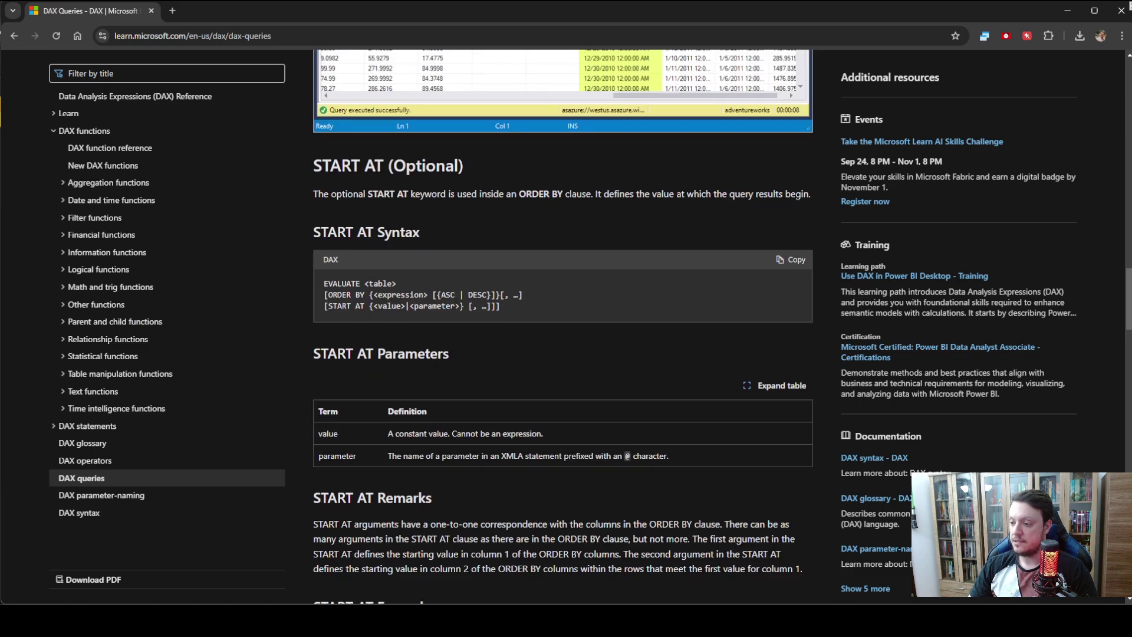
{"action": "scroll", "coordinate": [563, 327], "scroll_direction": "down", "scroll_amount": 5}
{"action": "scroll", "coordinate": [354, 350], "scroll_direction": "down", "scroll_amount": 8}
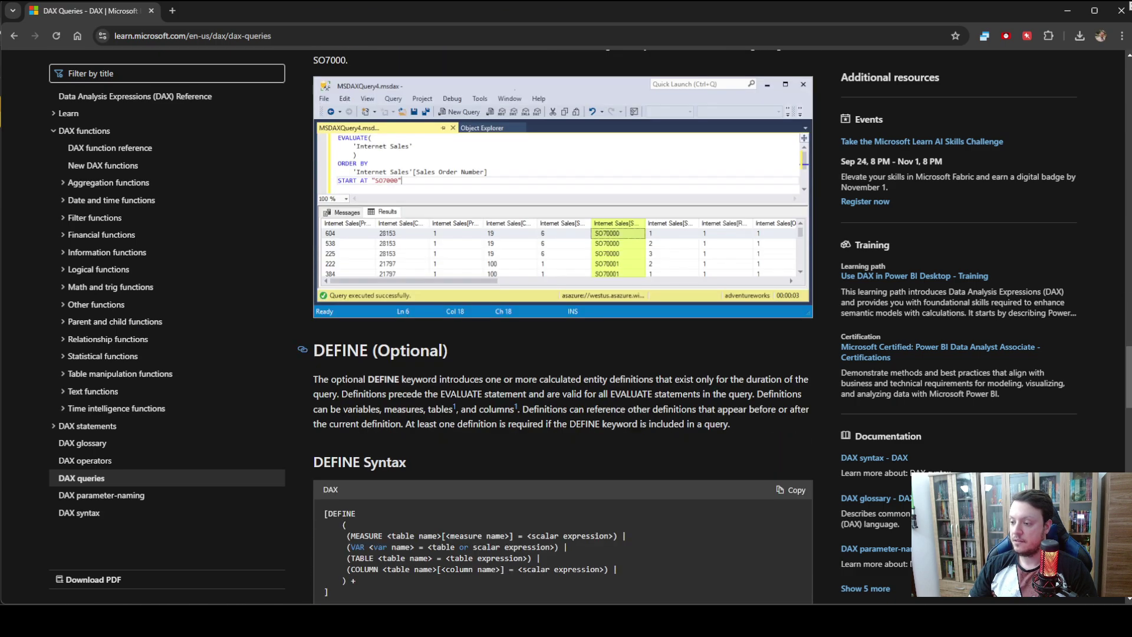
Step: Examine the DEFINE keyword's syntax, parameters and remarks in the article, and switch back to Power BI Desktop
{"action": "left_click_drag", "start_coordinate": [315, 350], "coordinate": [390, 351]}
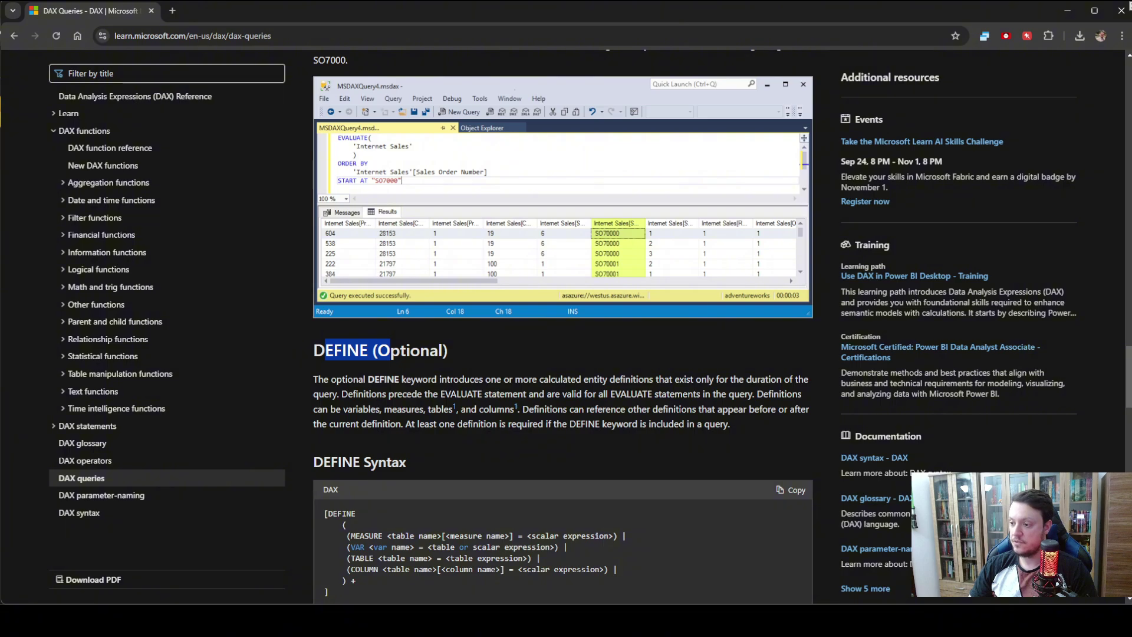
{"action": "scroll", "coordinate": [563, 325], "scroll_direction": "down", "scroll_amount": 3}
{"action": "scroll", "coordinate": [563, 324], "scroll_direction": "up", "scroll_amount": 1}
{"action": "scroll", "coordinate": [563, 325], "scroll_direction": "down", "scroll_amount": 5}
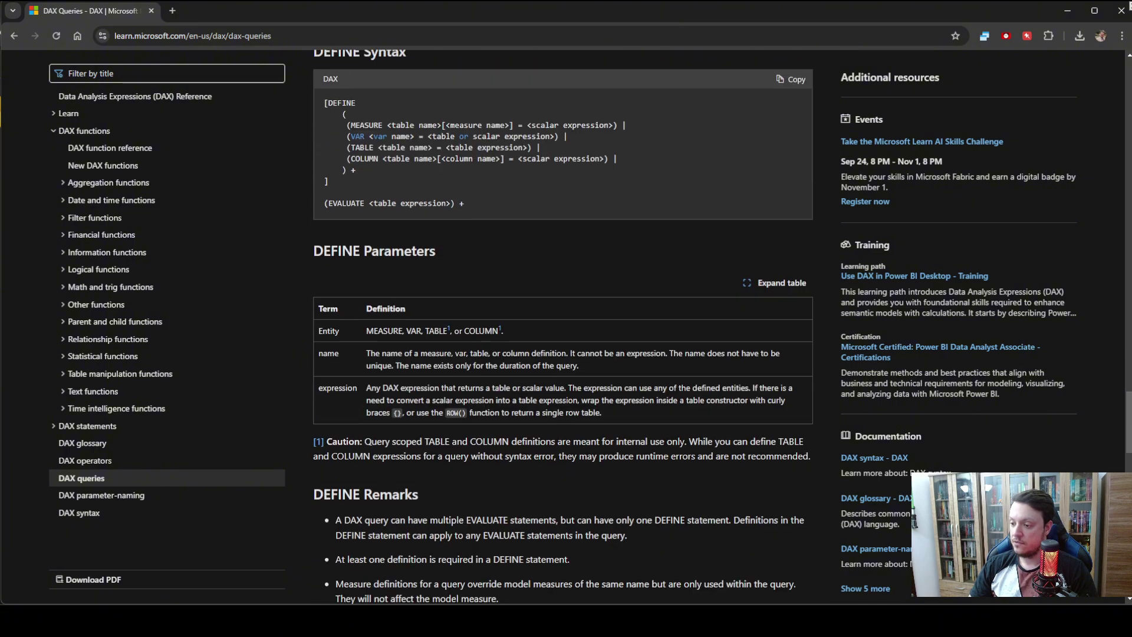
{"action": "scroll", "coordinate": [563, 325], "scroll_direction": "up", "scroll_amount": 4}
{"action": "scroll", "coordinate": [563, 327], "scroll_direction": "up", "scroll_amount": 10}
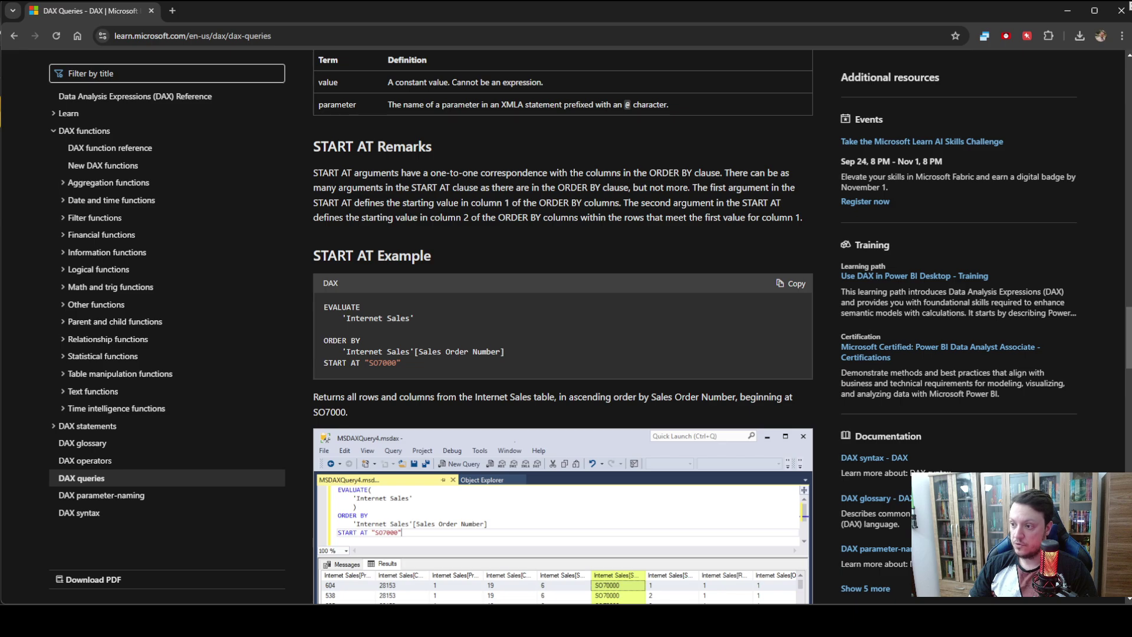
{"action": "scroll", "coordinate": [563, 327], "scroll_direction": "up", "scroll_amount": 3}
{"action": "scroll", "coordinate": [564, 327], "scroll_direction": "up", "scroll_amount": 10}
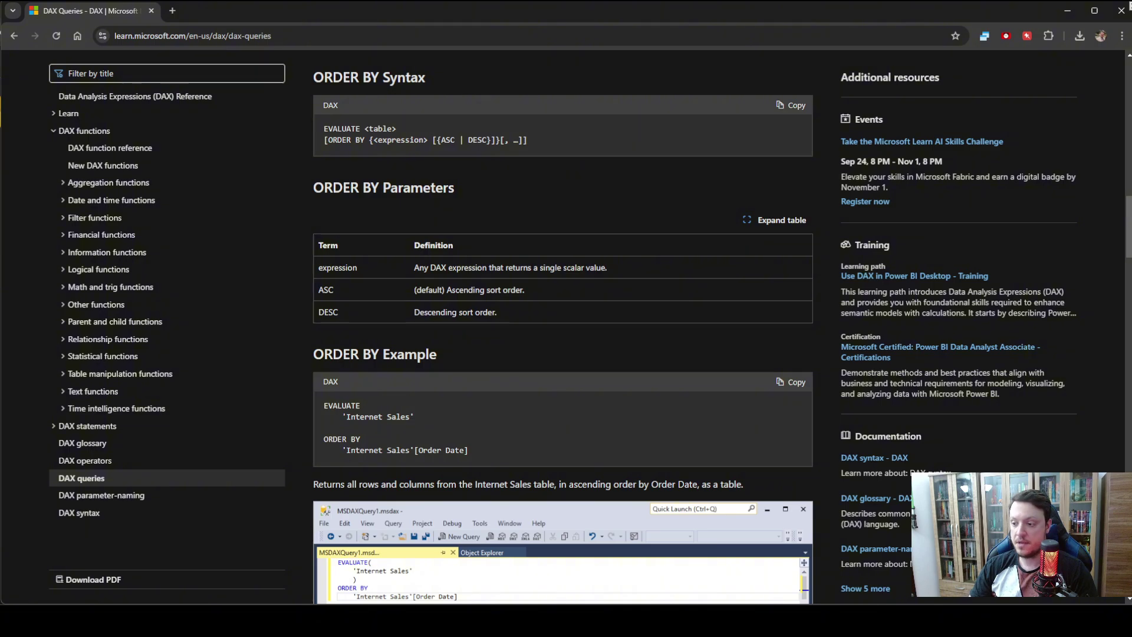
{"action": "key", "text": "alt+Tab"}
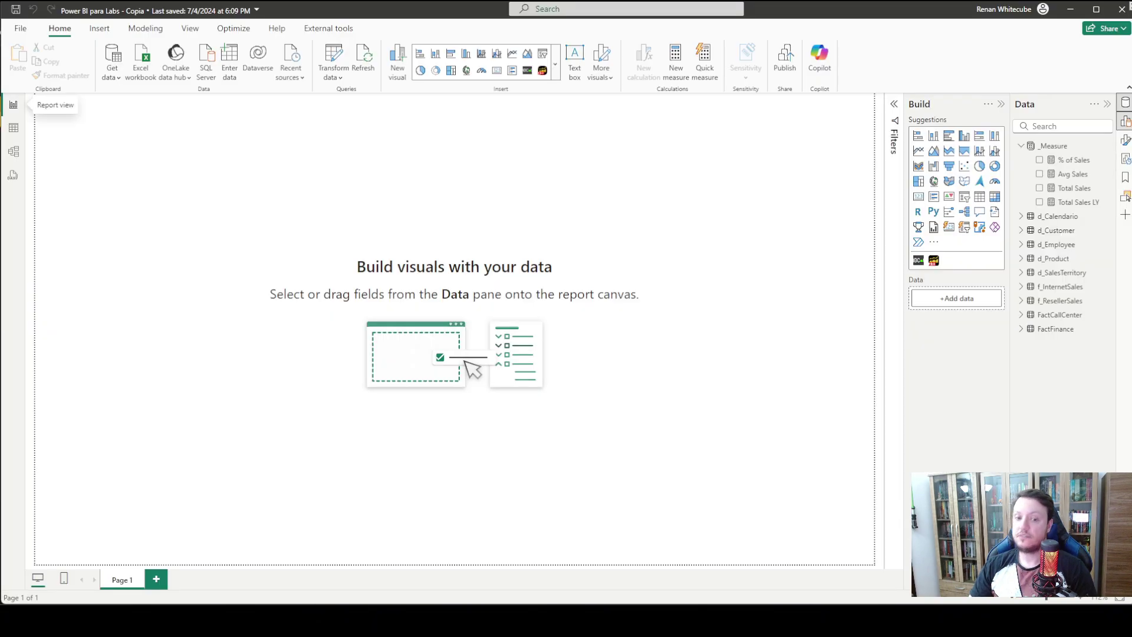